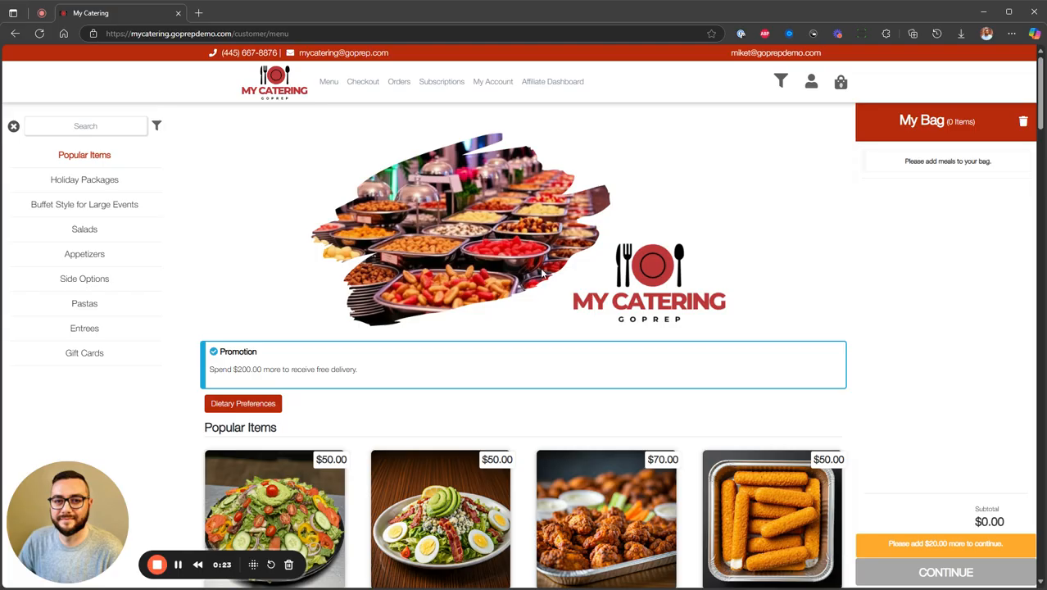
Go to the Holiday Packages and add the Thanksgiving Made Easy package to the bag
scroll(541, 272, "down", 3)
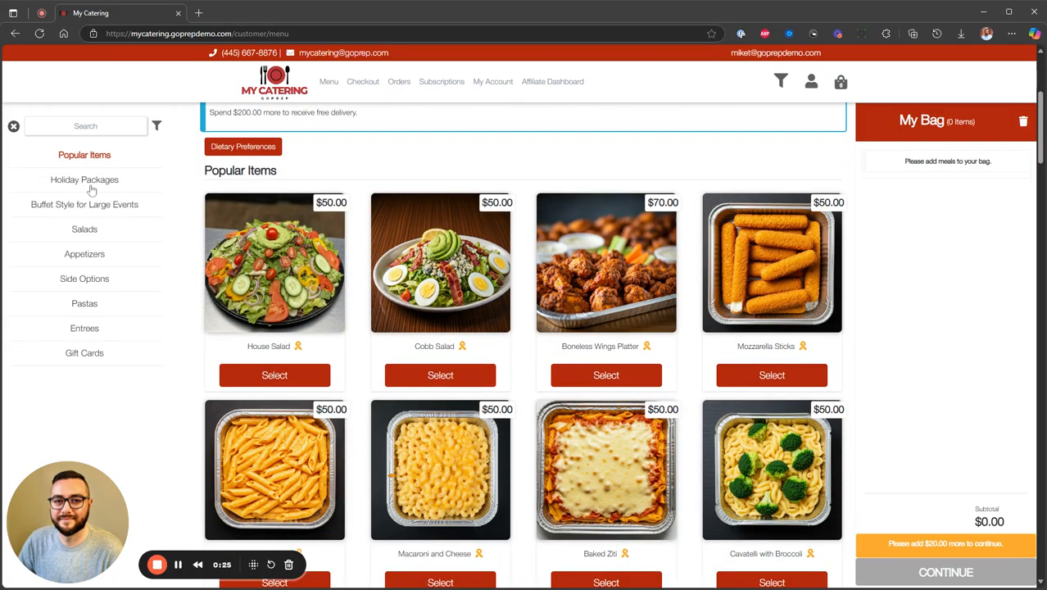
left_click(91, 188)
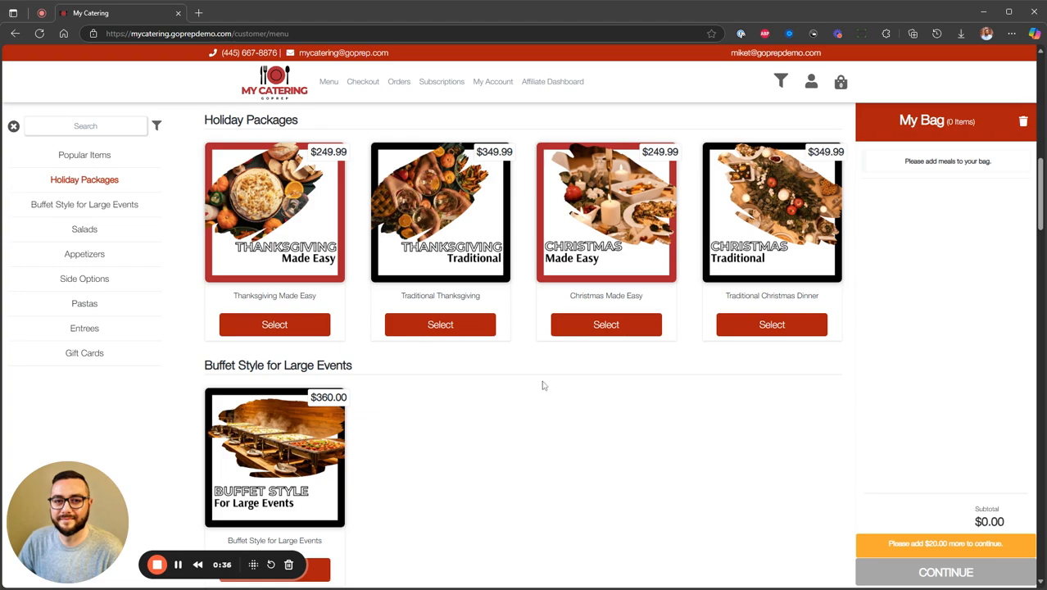
left_click(296, 328)
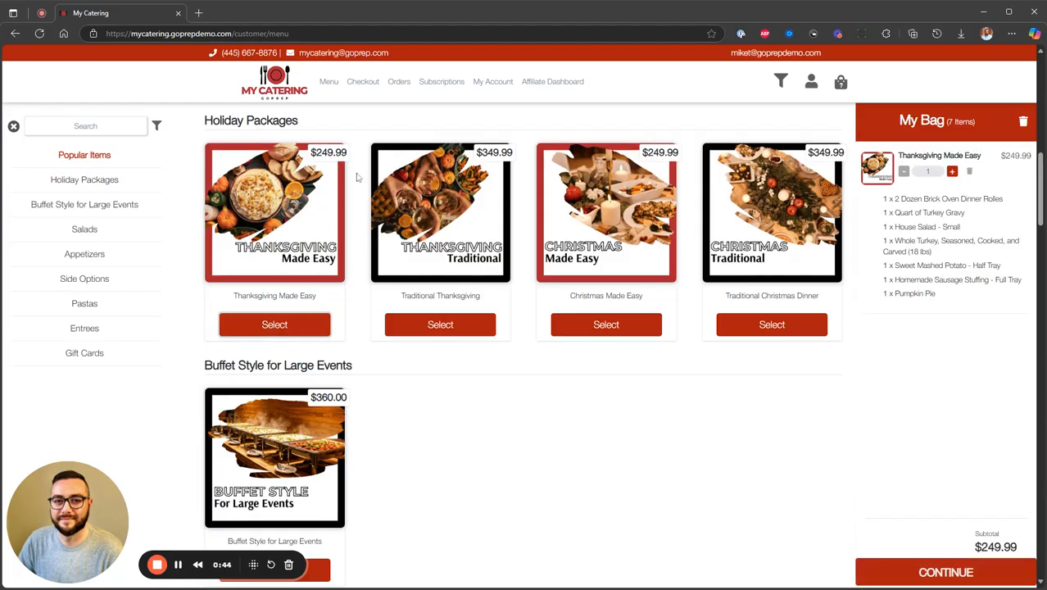
Review the dishes included in the Thanksgiving Made Easy package, including the mashed potato and sausage stuffing trays, and empty the bag
left_click_drag(939, 298, 883, 199)
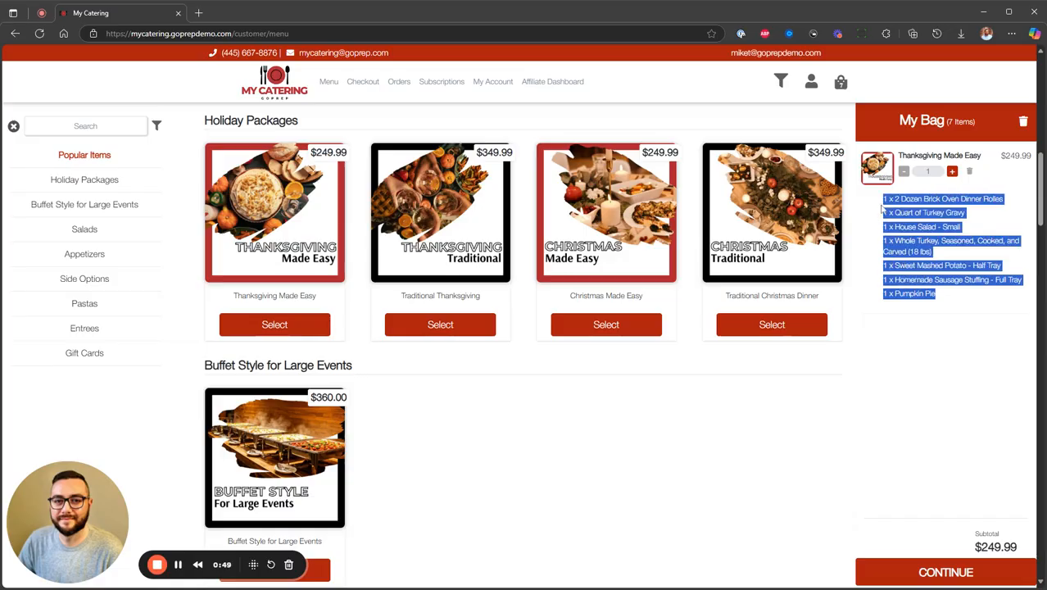
left_click(936, 255)
triple_click(930, 265)
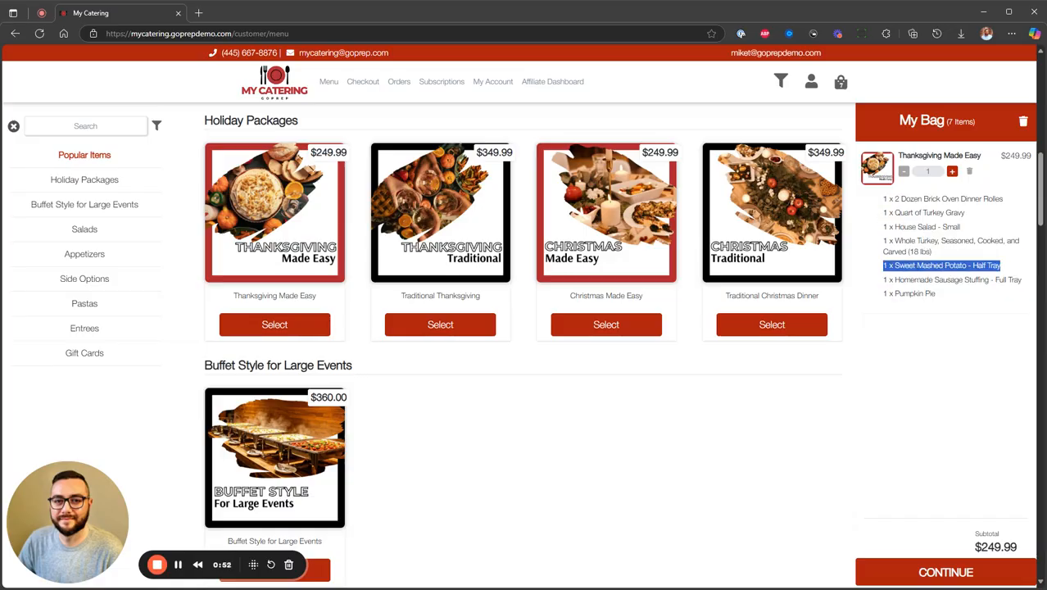
triple_click(918, 280)
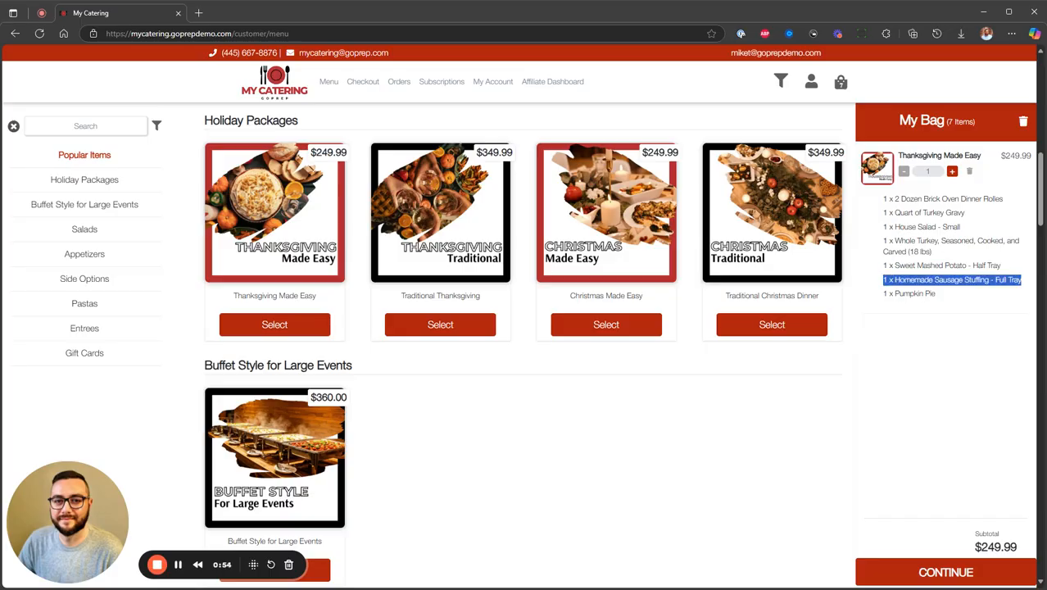
left_click(919, 291)
left_click(1023, 121)
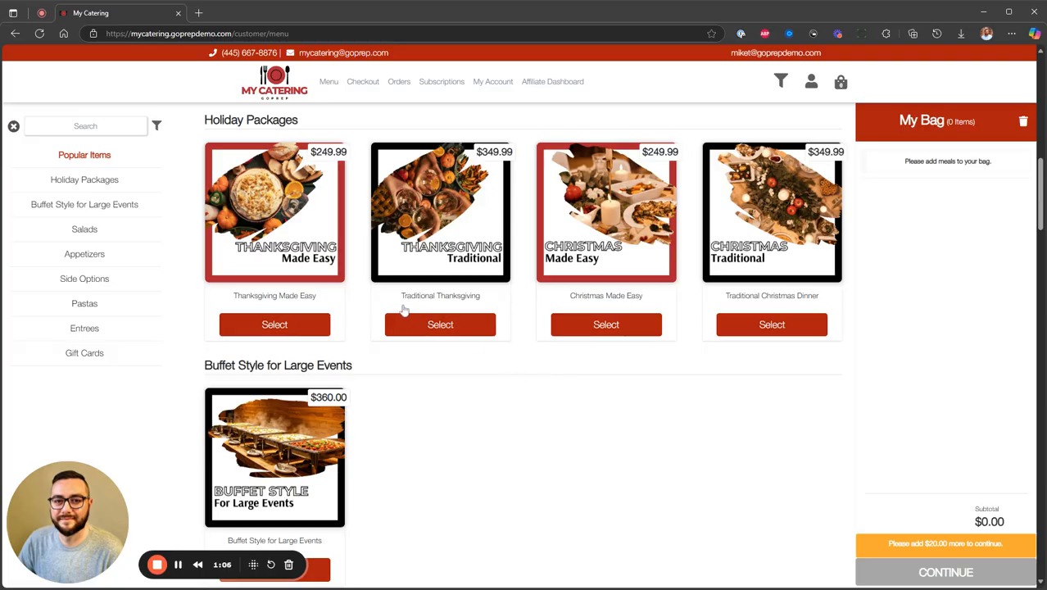
Add a Traditional Thanksgiving package to the bag with the carved whole turkey, corn on the cob, homemade sausage stuffing and pumpkin pie
left_click(443, 326)
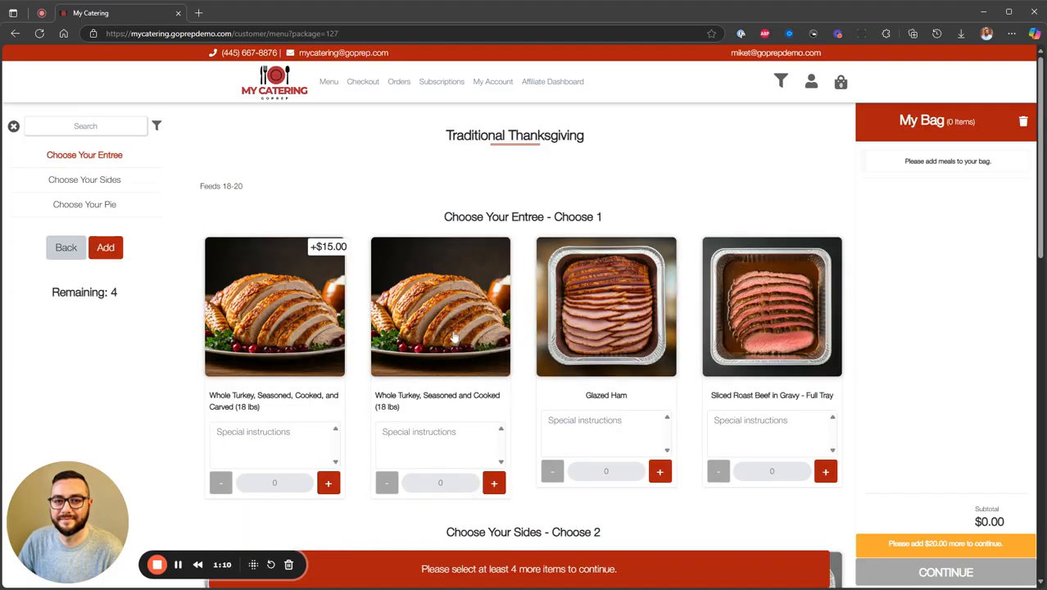
left_click(329, 484)
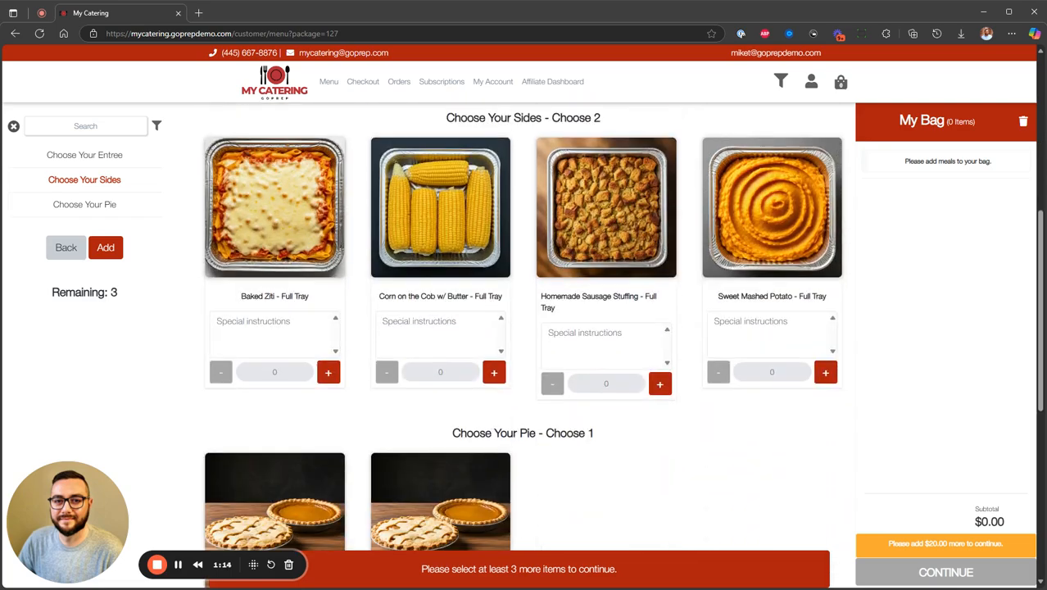
left_click(494, 373)
left_click(665, 383)
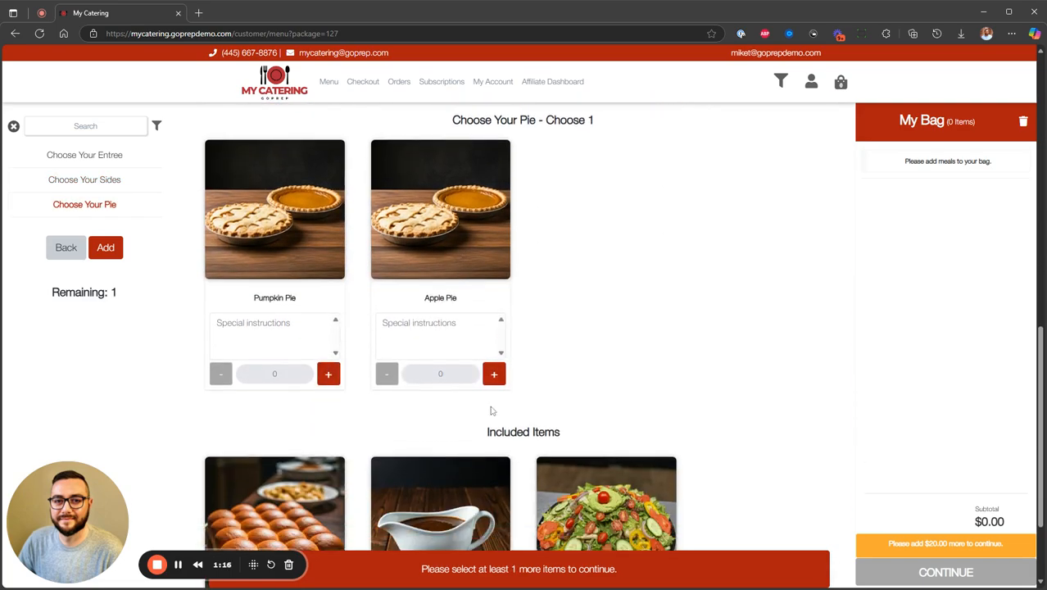
left_click(329, 373)
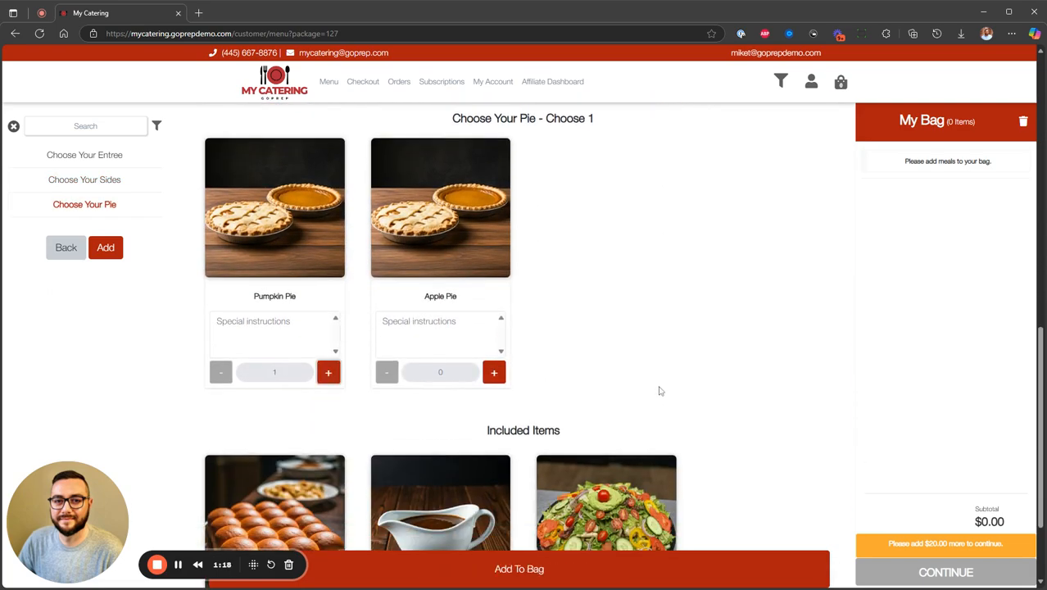
scroll(644, 374, "down", 2)
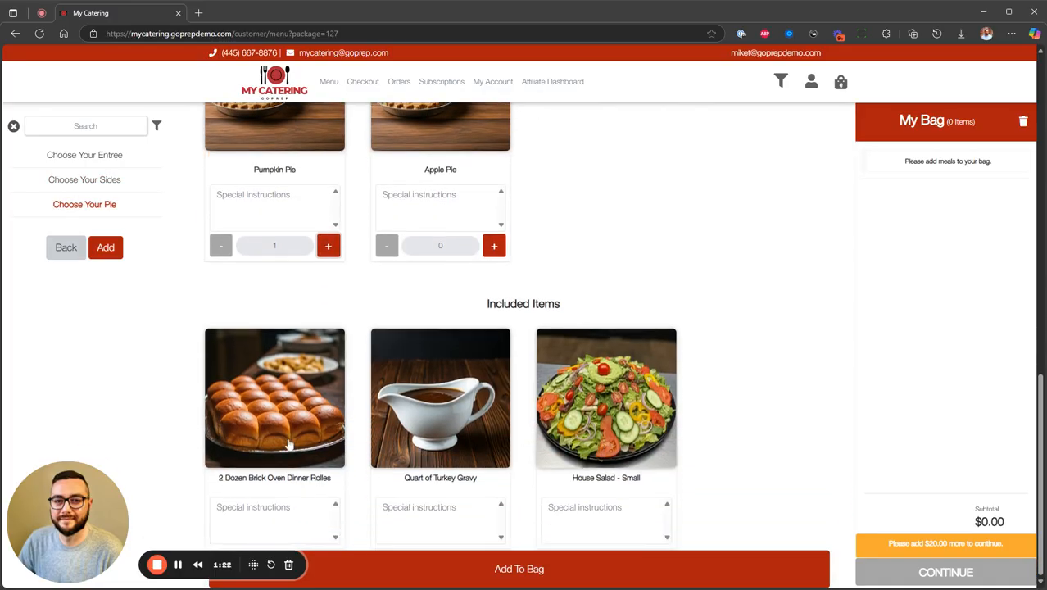
left_click(588, 578)
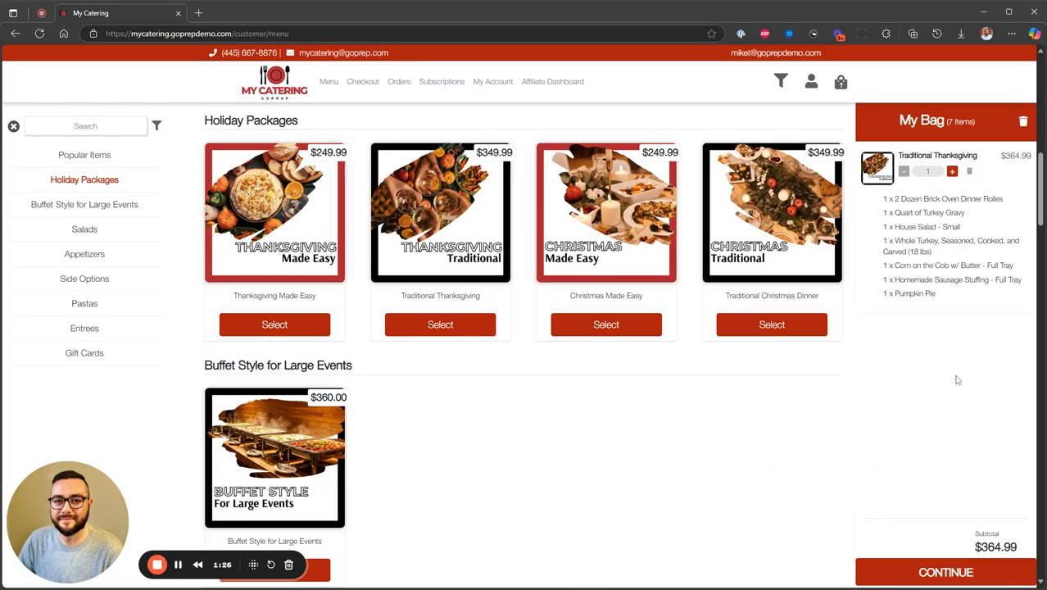
left_click(906, 566)
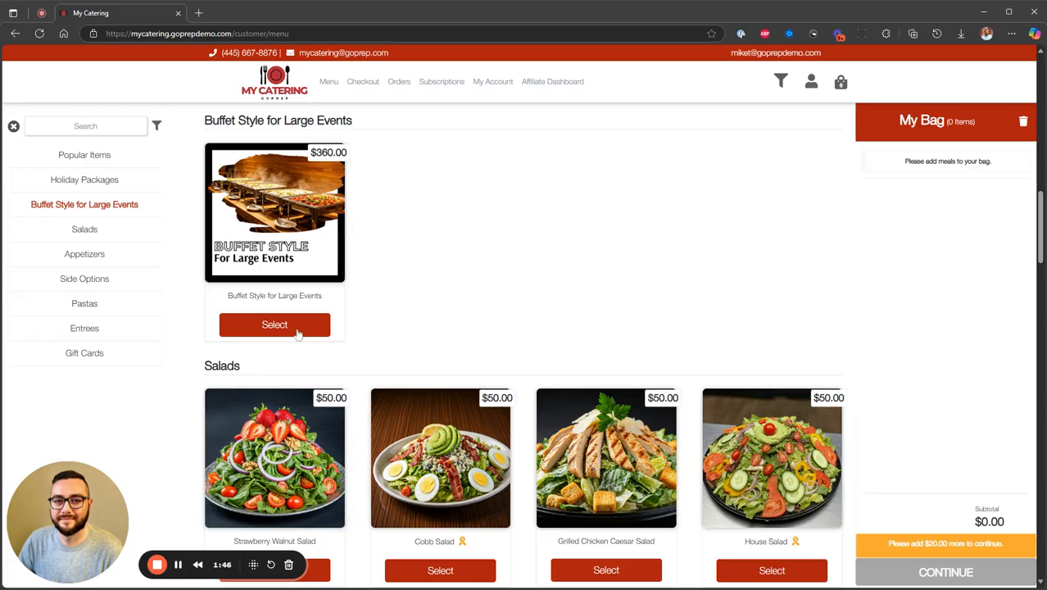
Start a Buffet Style for Large Events package for 70 people with Chicken Fingers and Chicken Francaise as entrees
left_click(297, 332)
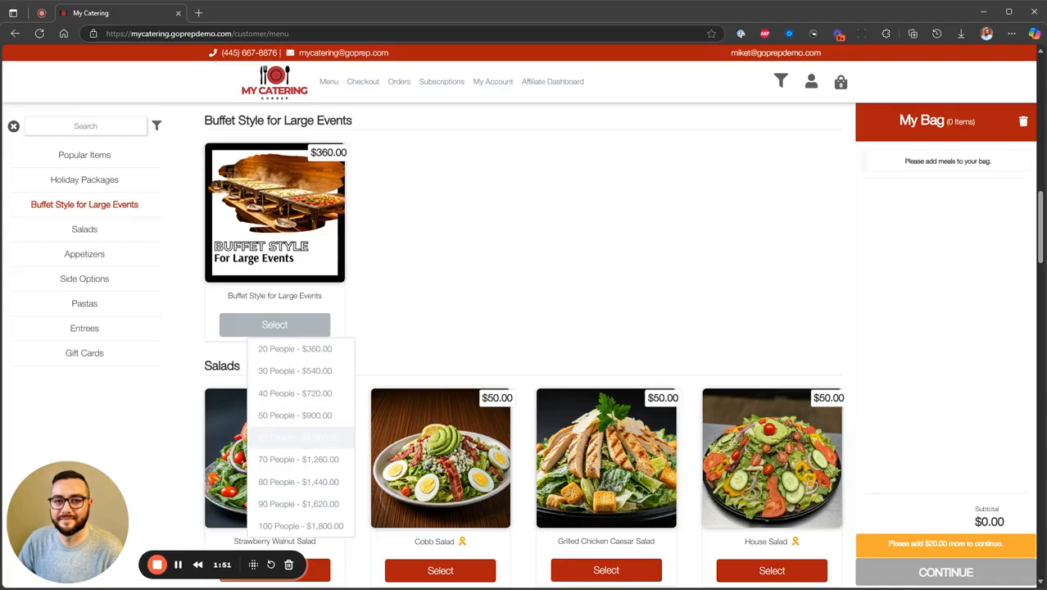
left_click(308, 459)
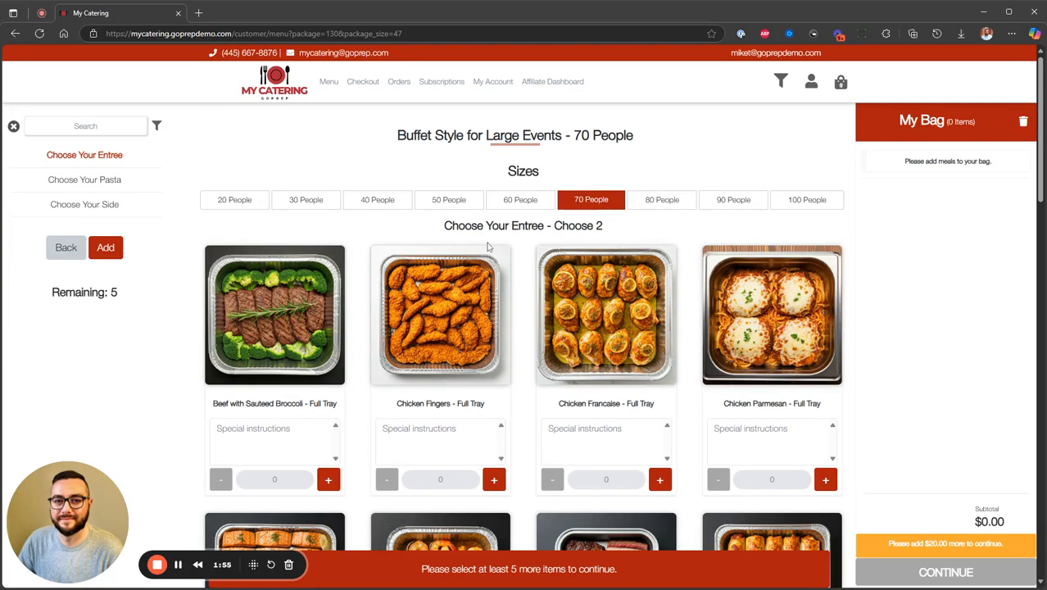
left_click(491, 481)
left_click(491, 481)
Choose Baked Ziti as the pasta and Eggplant Rollatoni and Creamed Spinach as sides, and add the buffet package to the bag
left_click(492, 372)
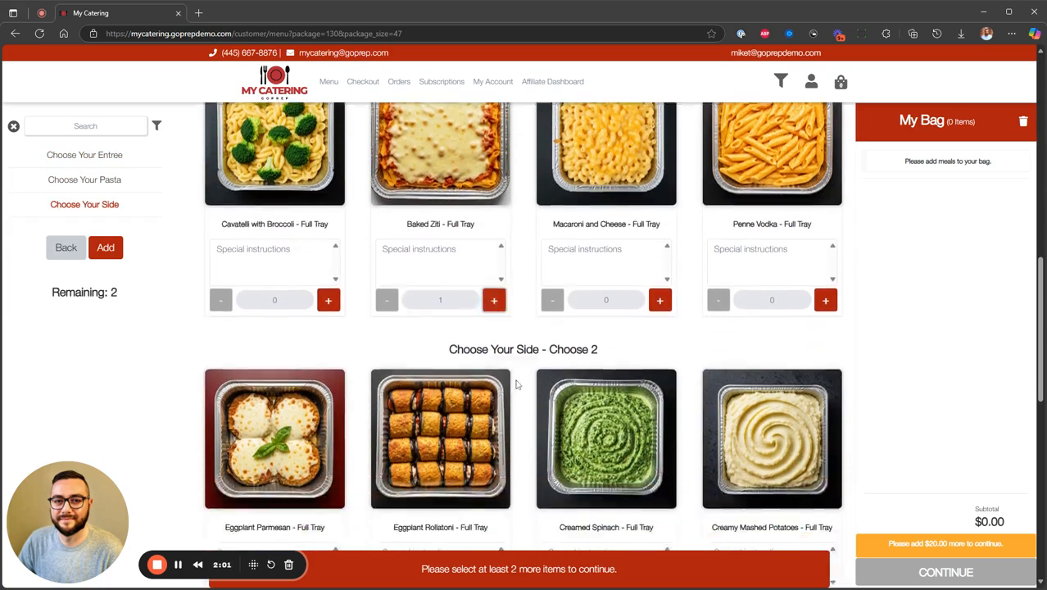
left_click(494, 374)
left_click(659, 373)
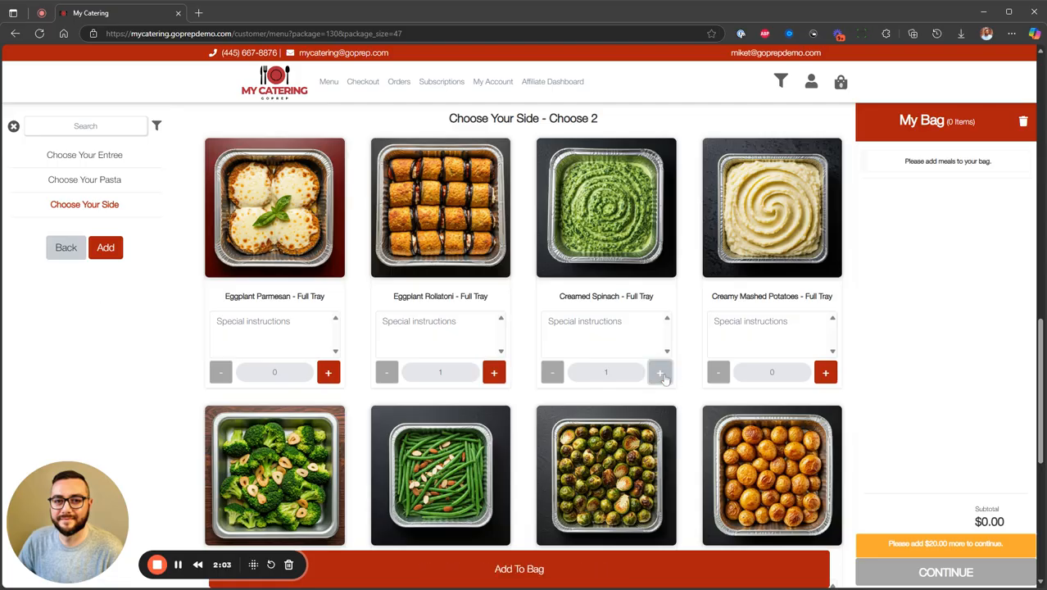
left_click(559, 565)
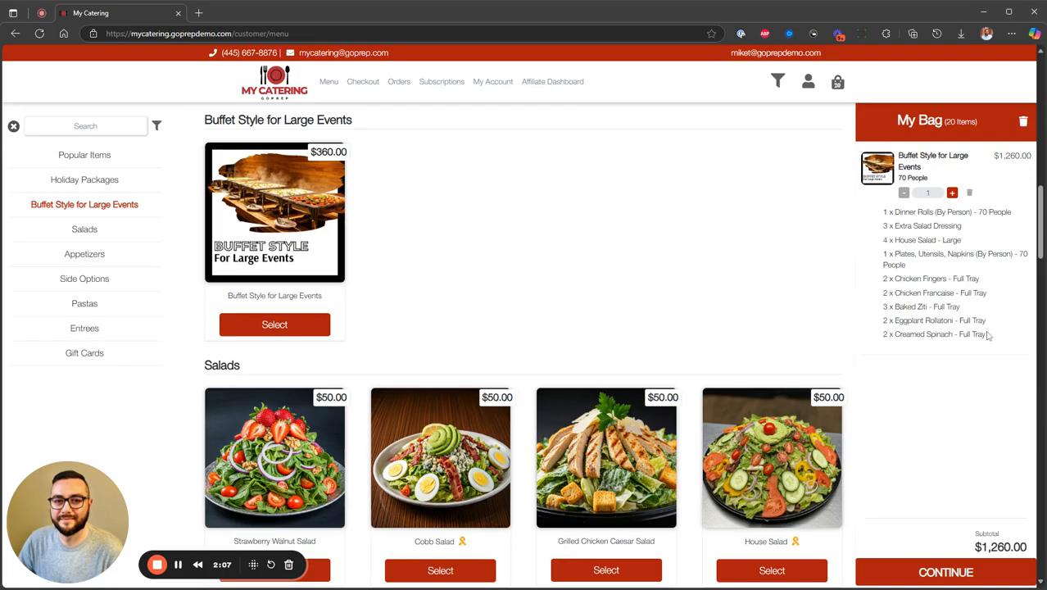
Review the tray quantities of the chosen buffet dishes in the bag and open the buffet package's size options
left_click_drag(988, 336, 876, 286)
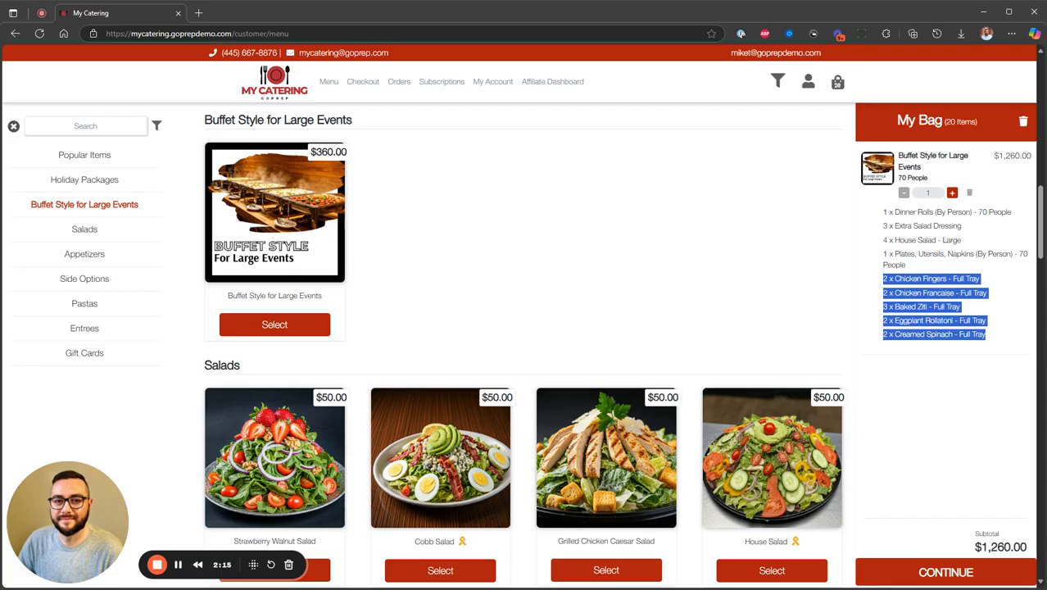
left_click(876, 283)
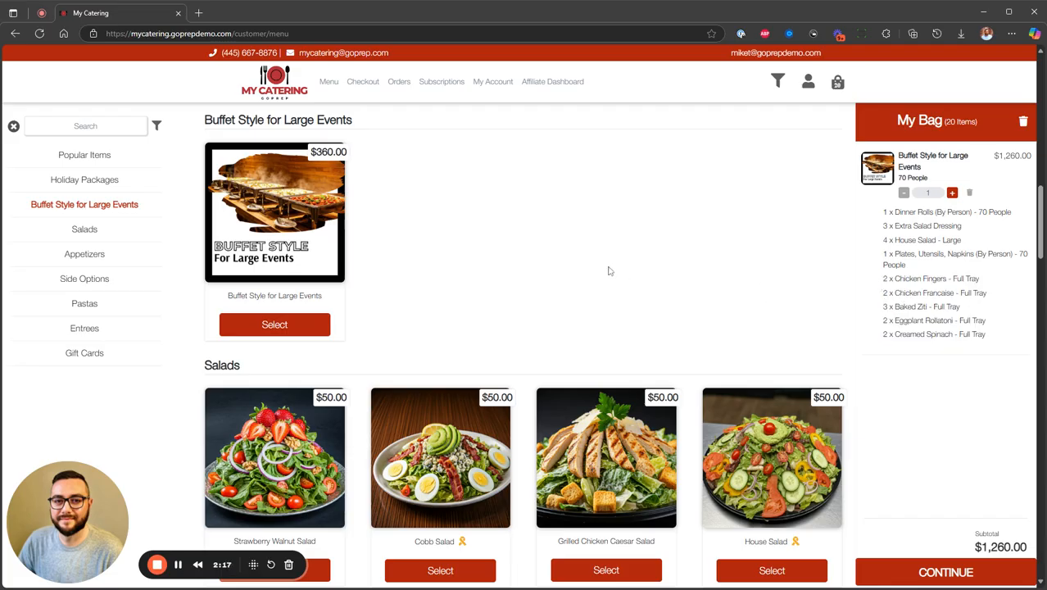
left_click(286, 326)
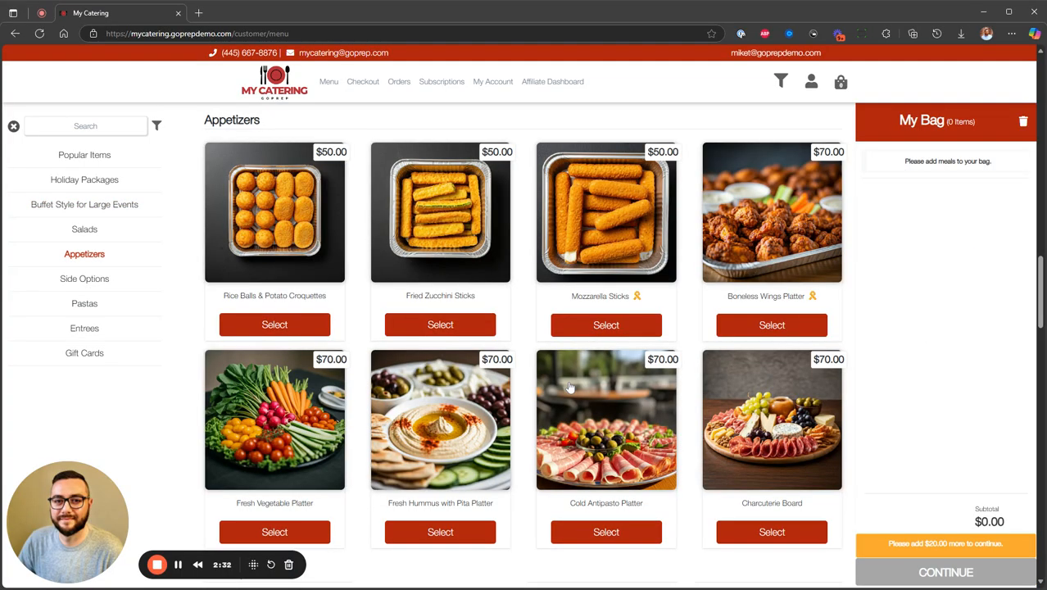
Add a small Boneless Wings Platter with BBQ sauce and the Thanksgiving Made Easy package to the bag
left_click(613, 328)
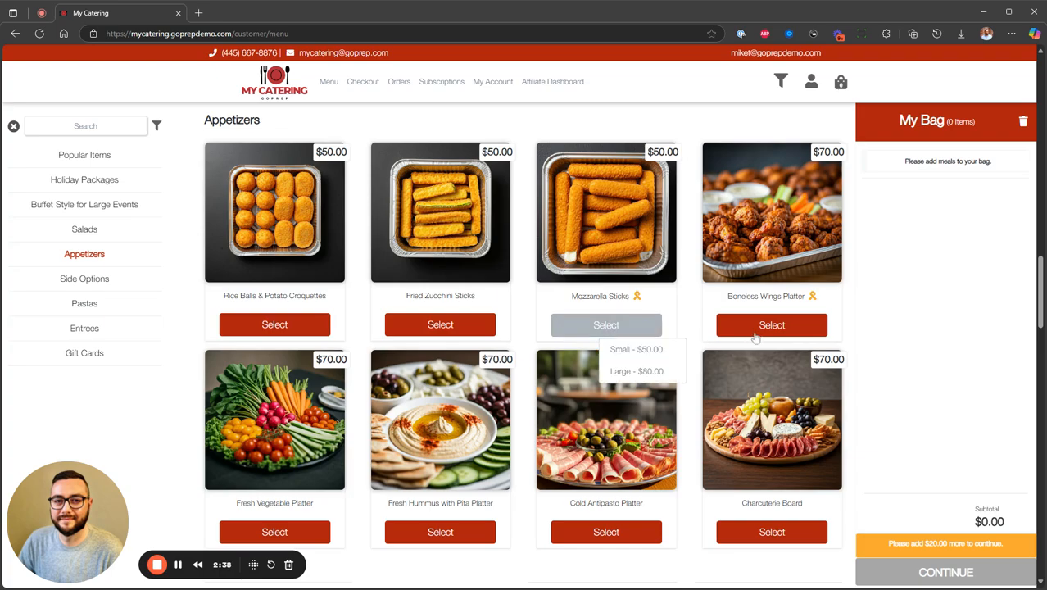
left_click(778, 327)
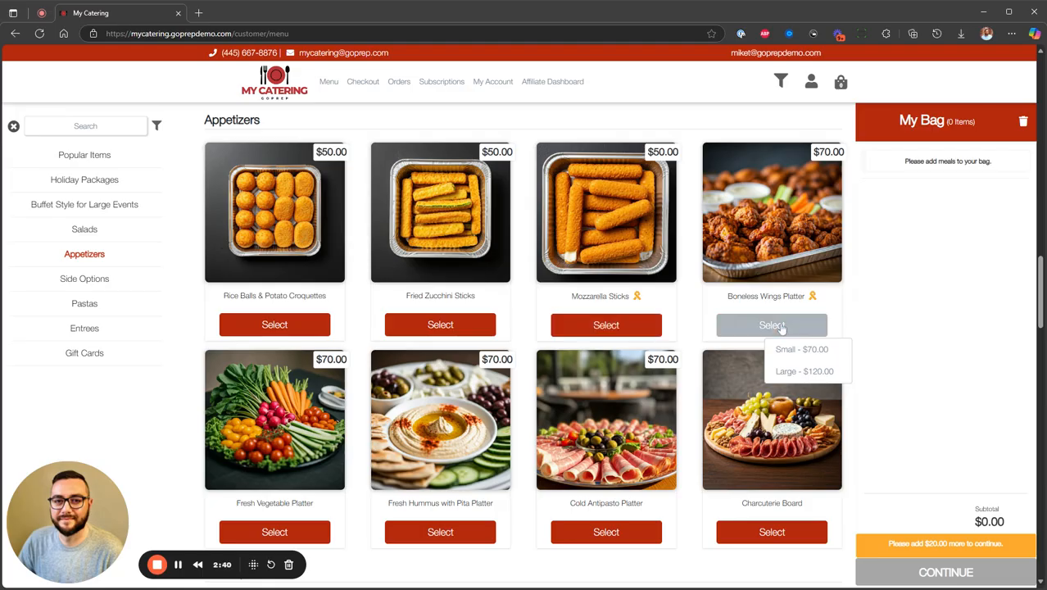
left_click(784, 349)
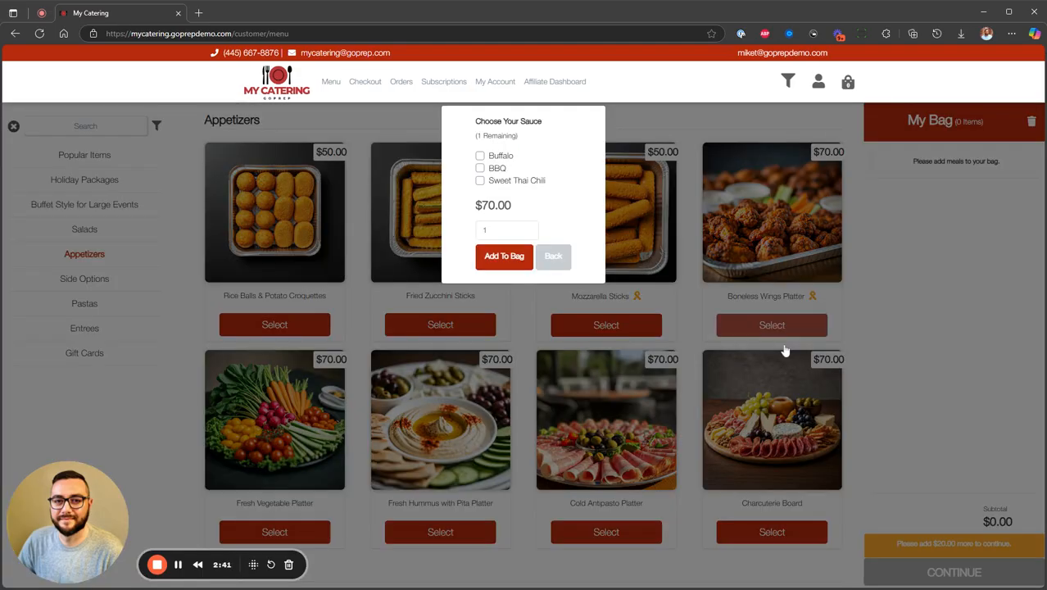
left_click(497, 168)
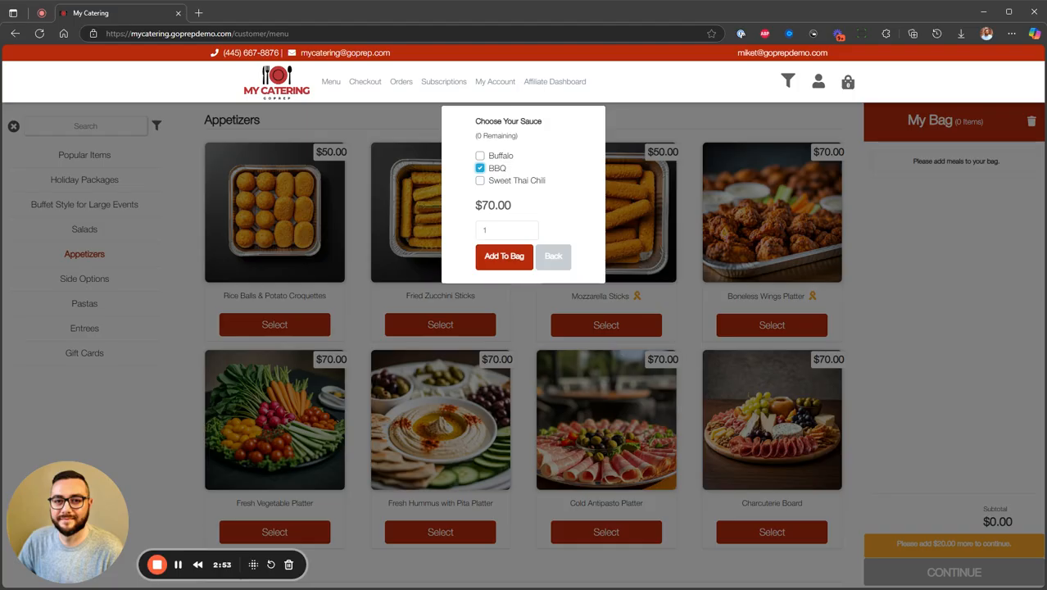
left_click(502, 257)
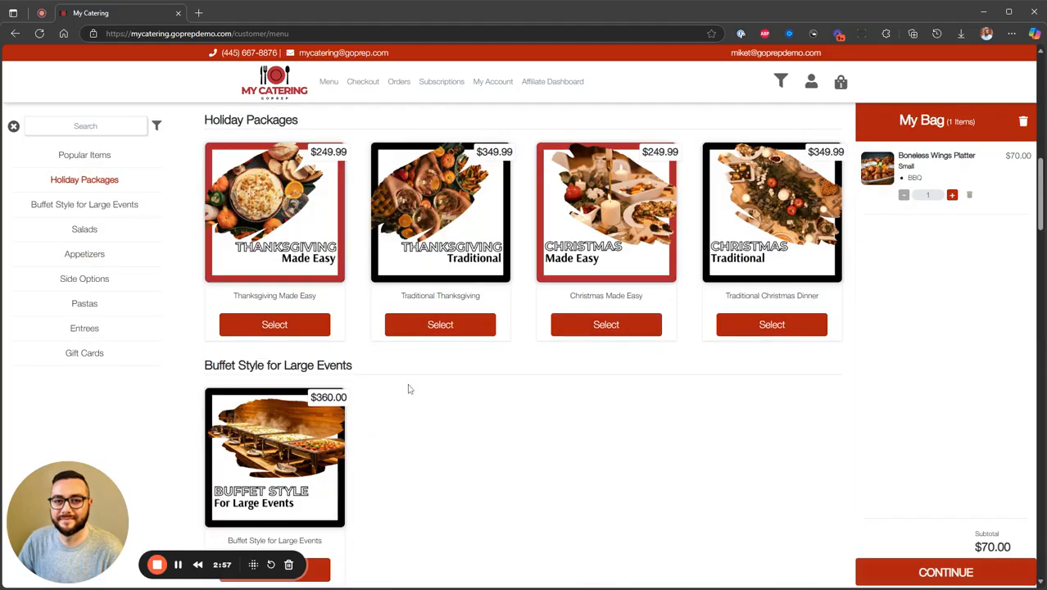
left_click(275, 332)
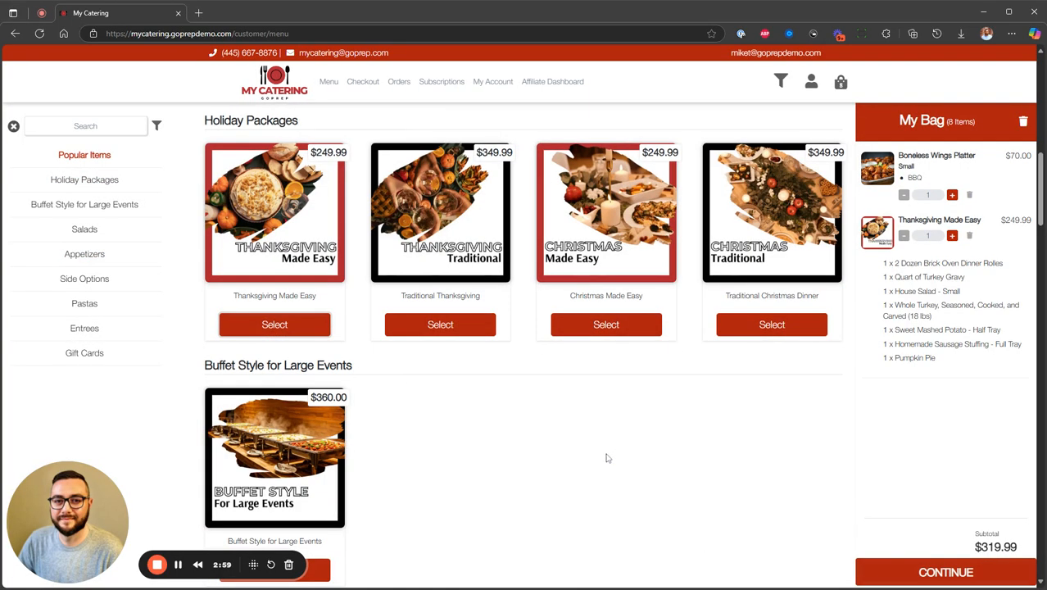
Proceed to the checkout page and schedule the delivery for Sunday, November 24, 2024 at 11:00 AM
left_click(942, 572)
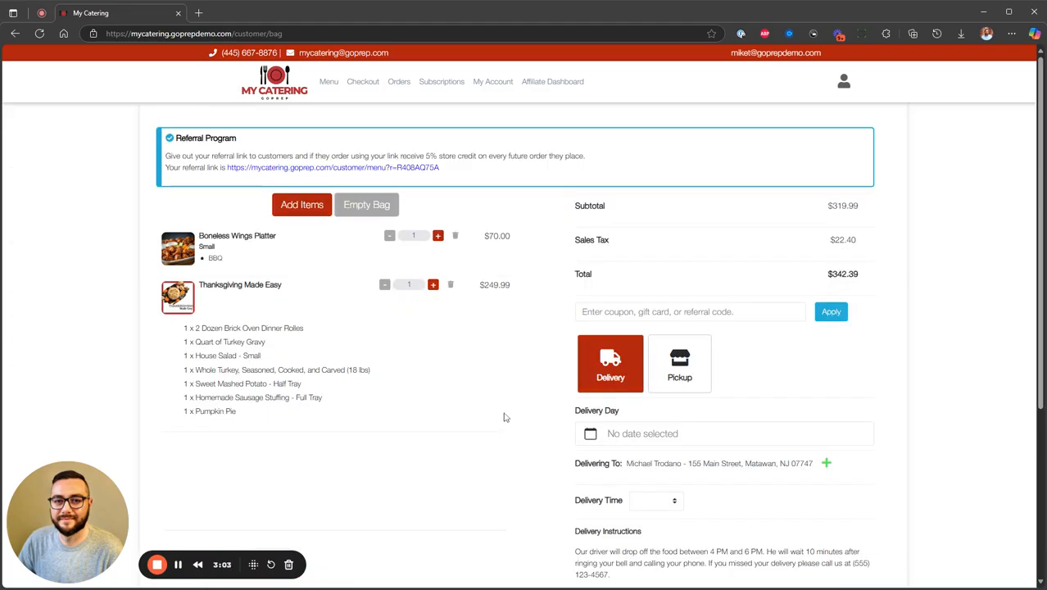
left_click(665, 440)
left_click(593, 399)
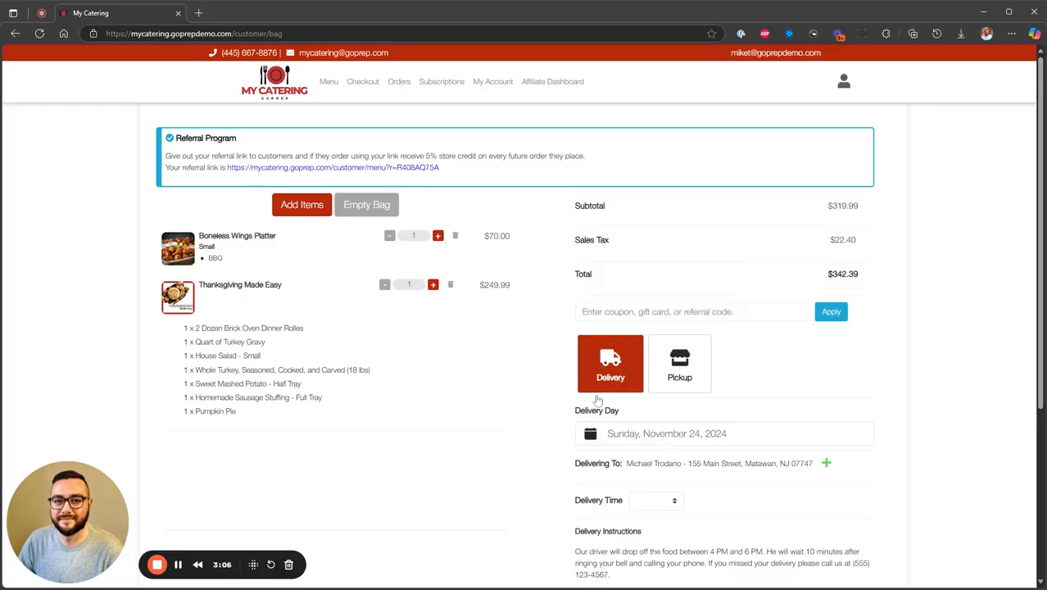
left_click(671, 500)
left_click(667, 517)
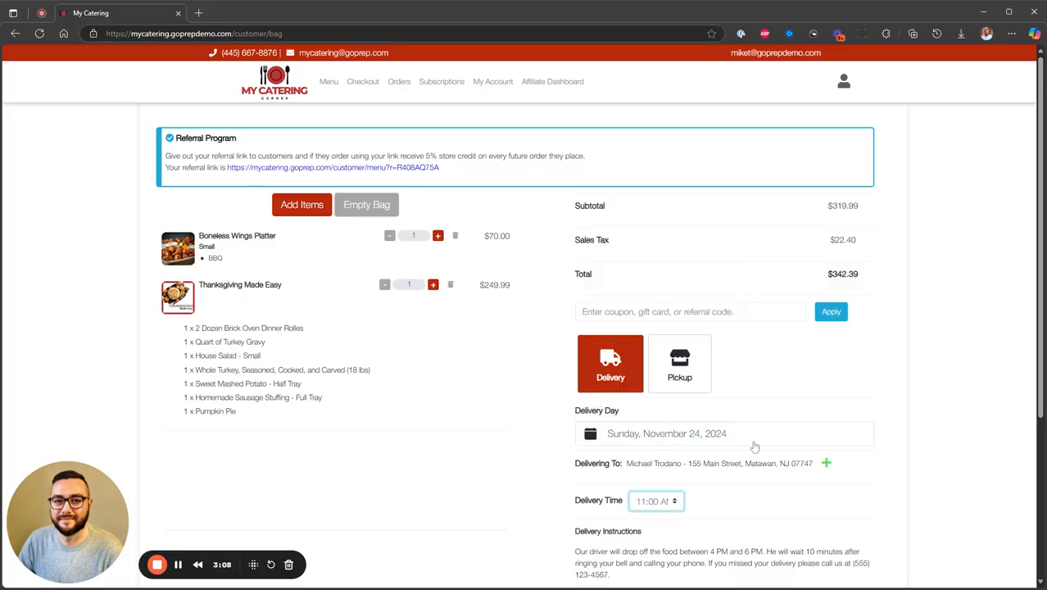
Place the delivery order using the saved Visa card, without adding the discounted Apple Pie
scroll(752, 444, "down", 2)
scroll(724, 444, "down", 2)
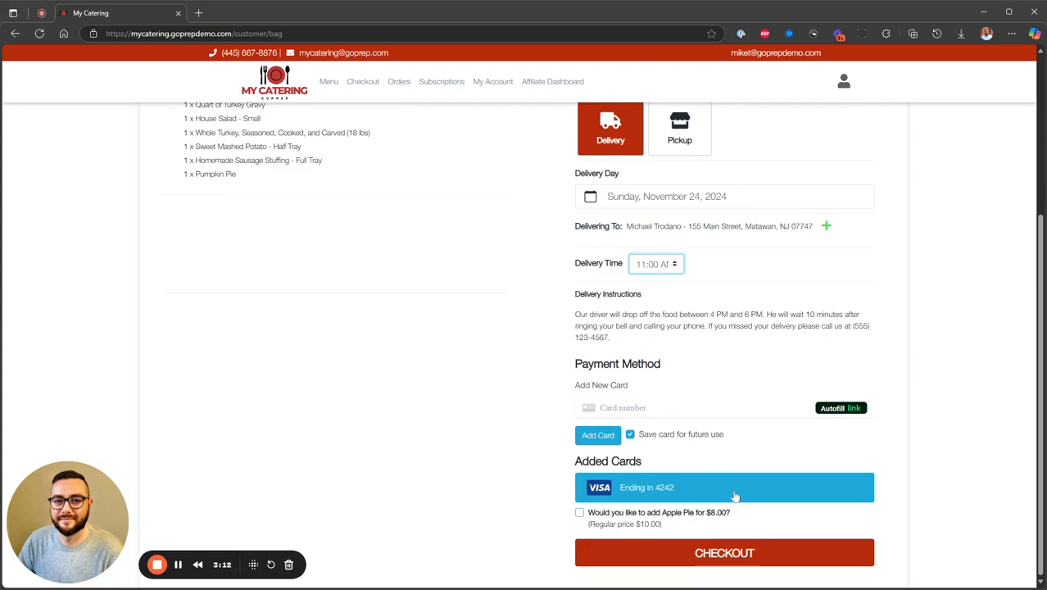
left_click(739, 553)
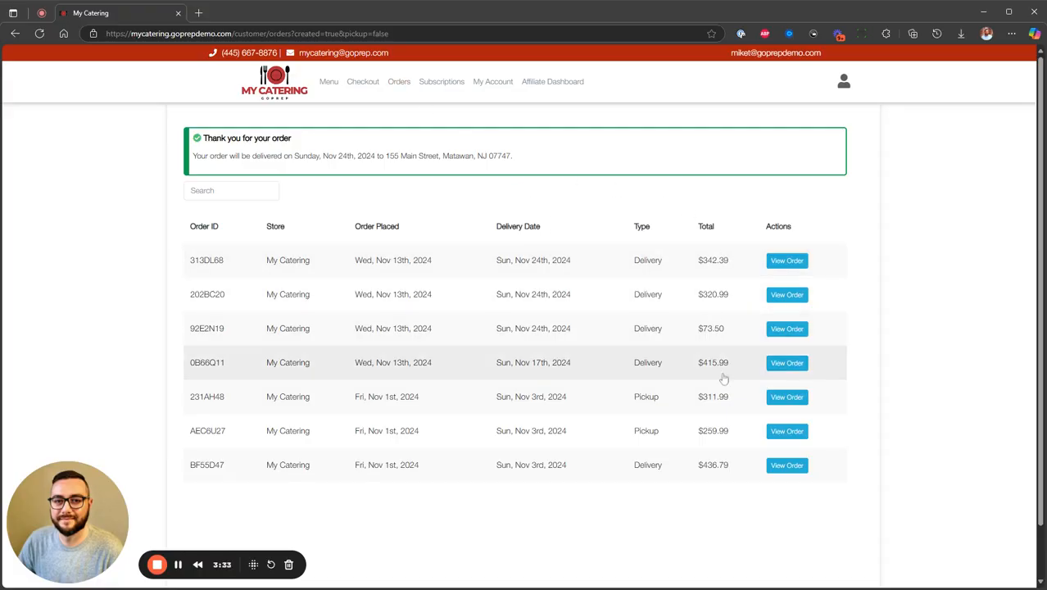
Open the store's orders list and view its delivery date filter
left_click(492, 86)
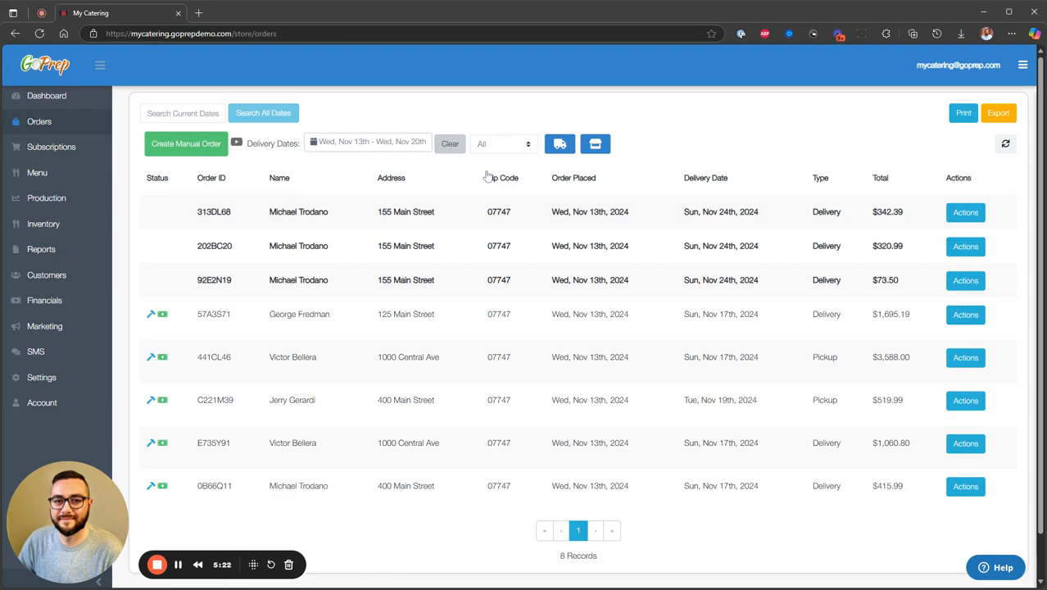
left_click(370, 146)
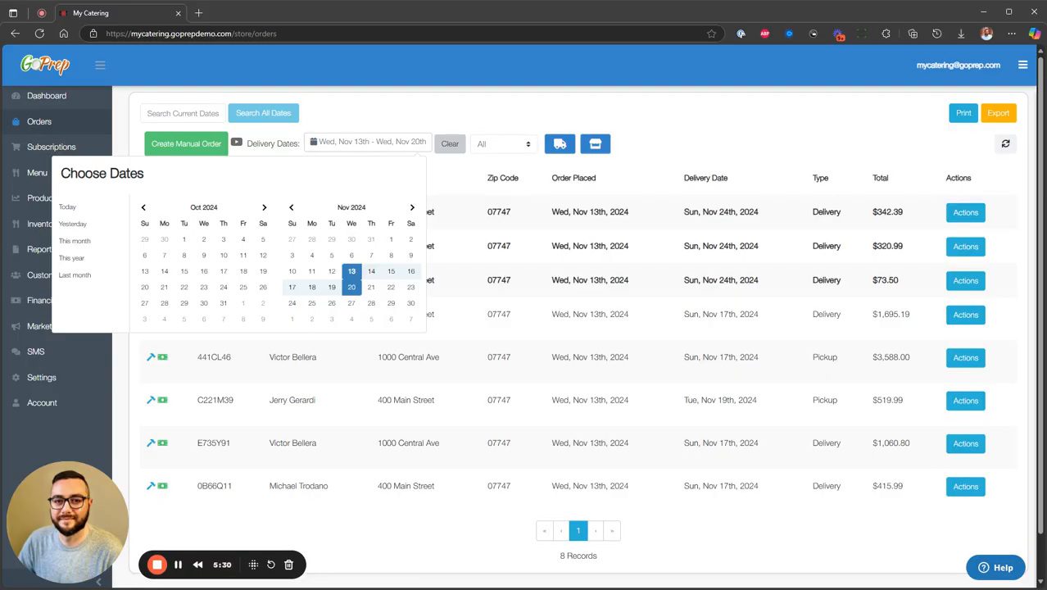
left_click(376, 144)
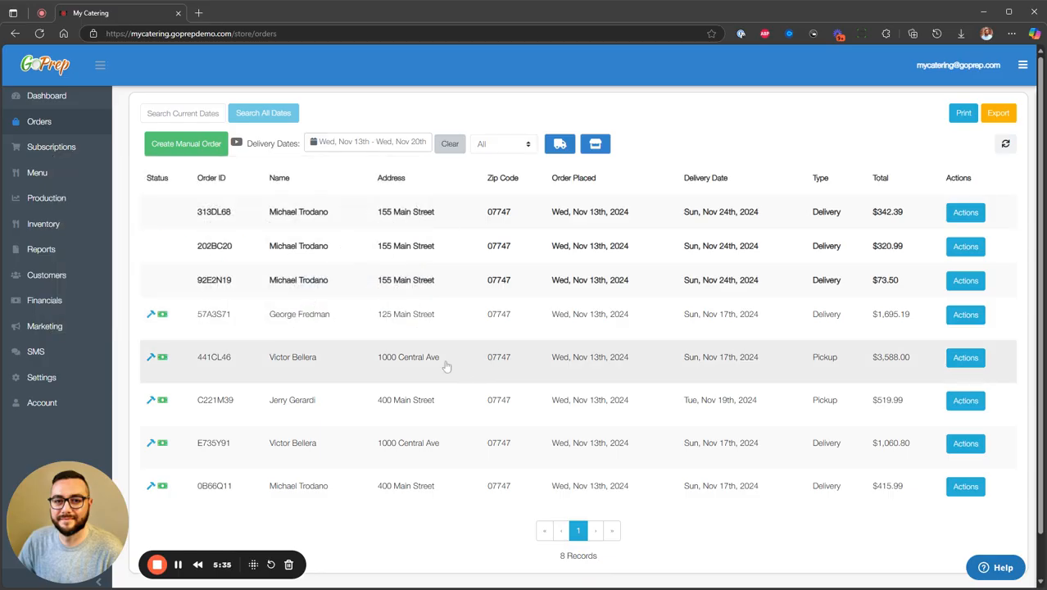
Review the $1,695.19 cash order for Sunday, November 17 and open it for adjustment
left_click(446, 325)
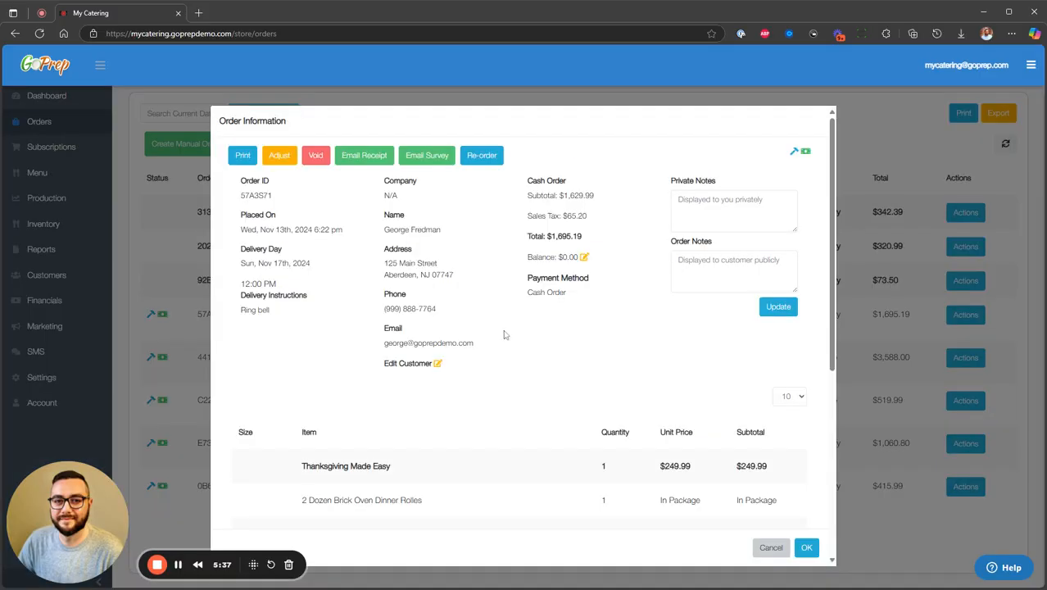
scroll(539, 375, "down", 3)
scroll(537, 367, "down", 1)
left_click(279, 155)
scroll(811, 397, "down", 3)
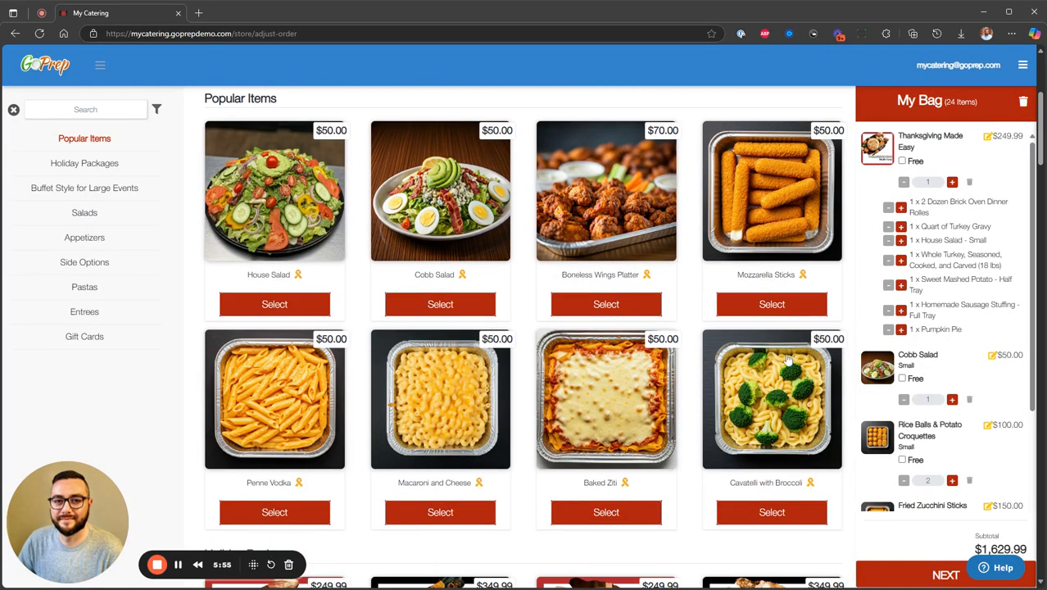
Set the small Cobb Salad quantity to 2 in the bag and update the order
left_click(953, 400)
left_click(896, 577)
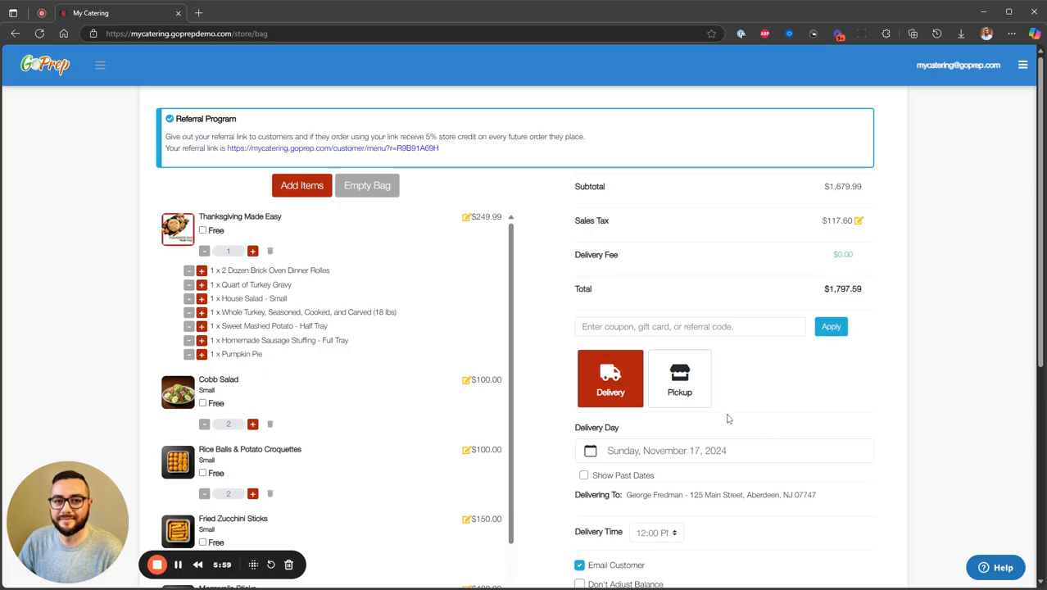
scroll(727, 419, "down", 3)
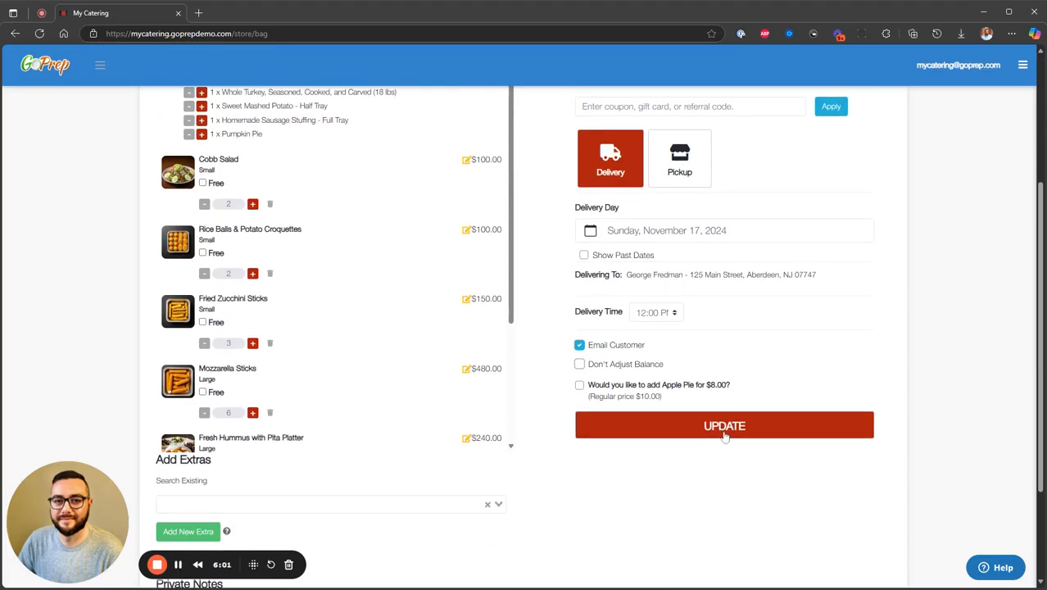
left_click(724, 426)
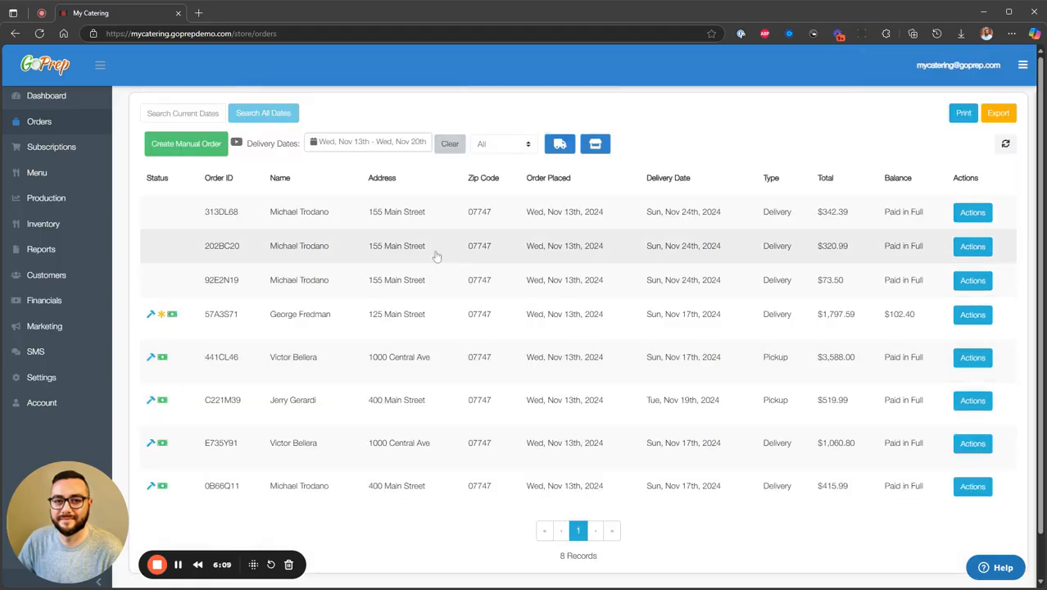
View the details of the $342.39 delivery order and close them
left_click(433, 213)
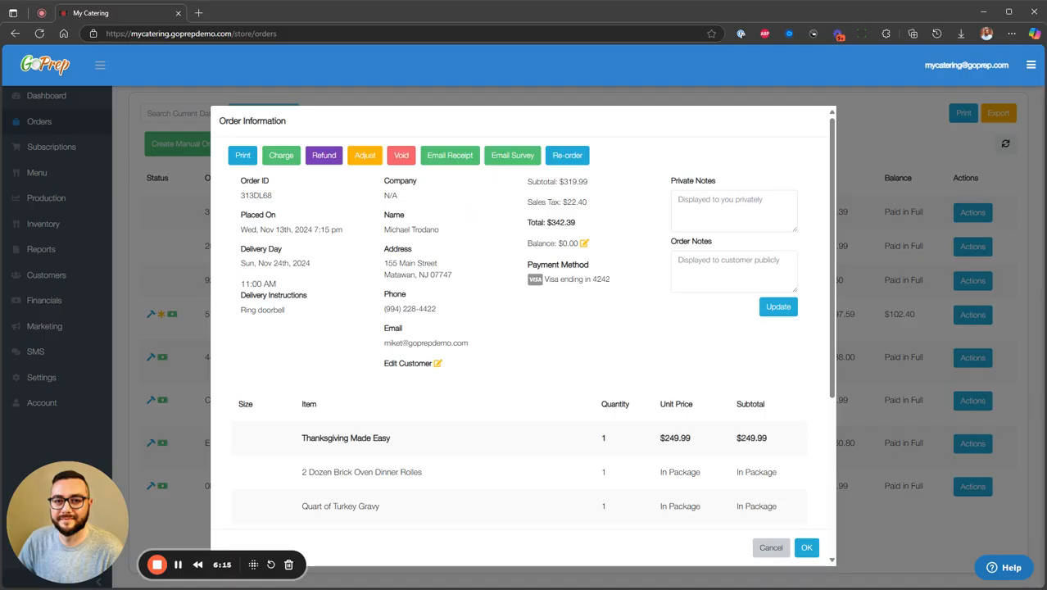
left_click(803, 549)
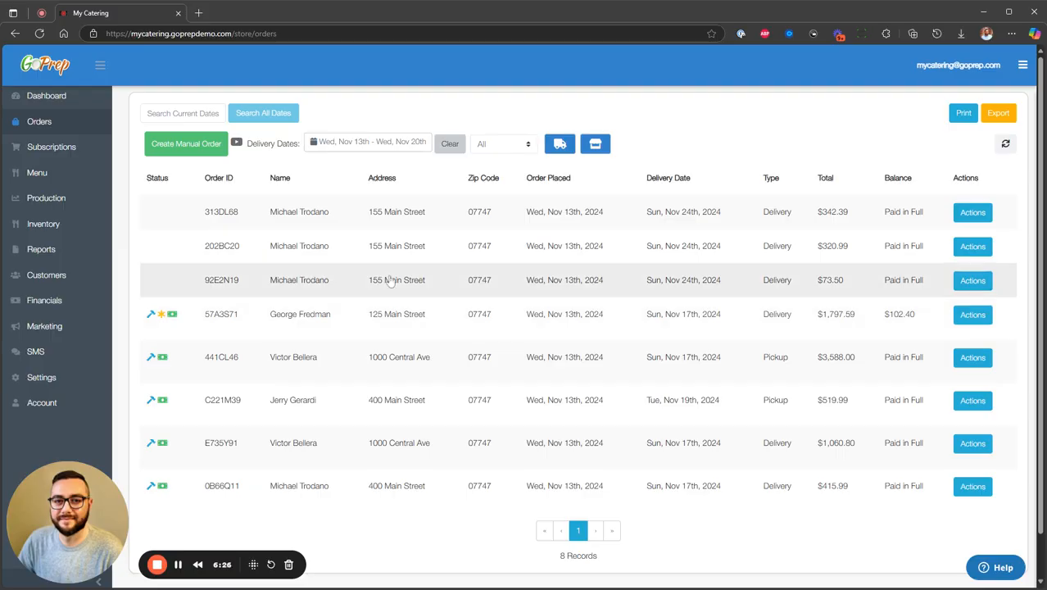
Create a manual order with the Thanksgiving Made Easy package for delivery on Sunday, November 17, 2024 at 11:00 AM
left_click(198, 152)
scroll(405, 311, "down", 3)
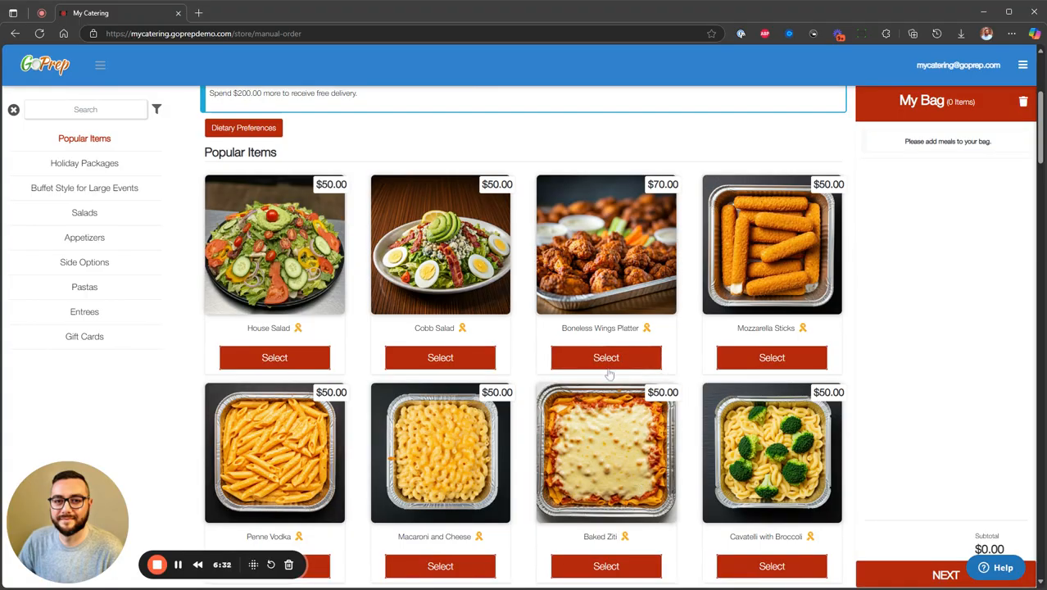
left_click(96, 164)
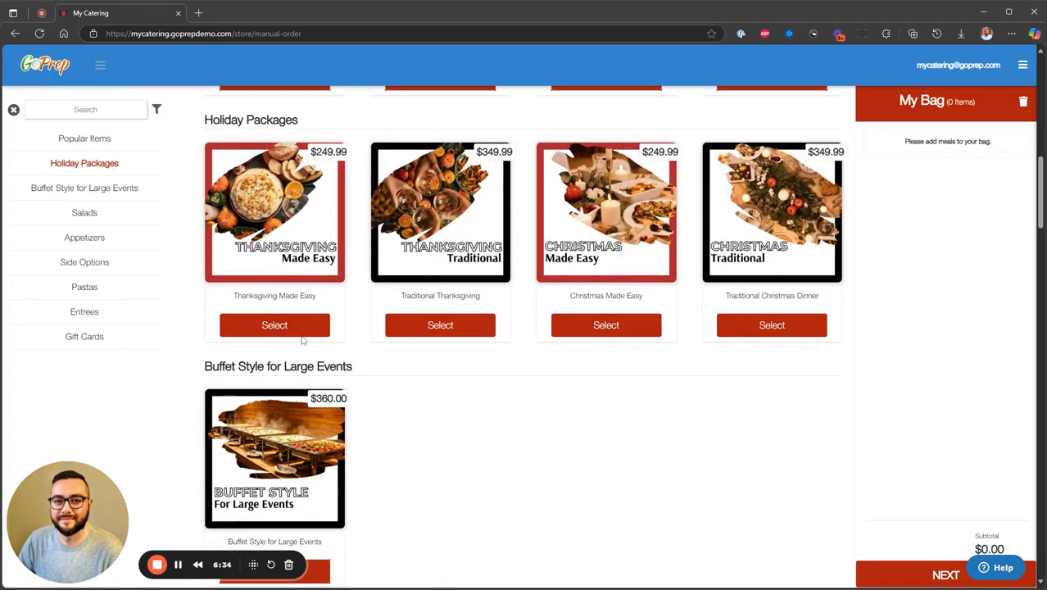
left_click(296, 330)
left_click(680, 392)
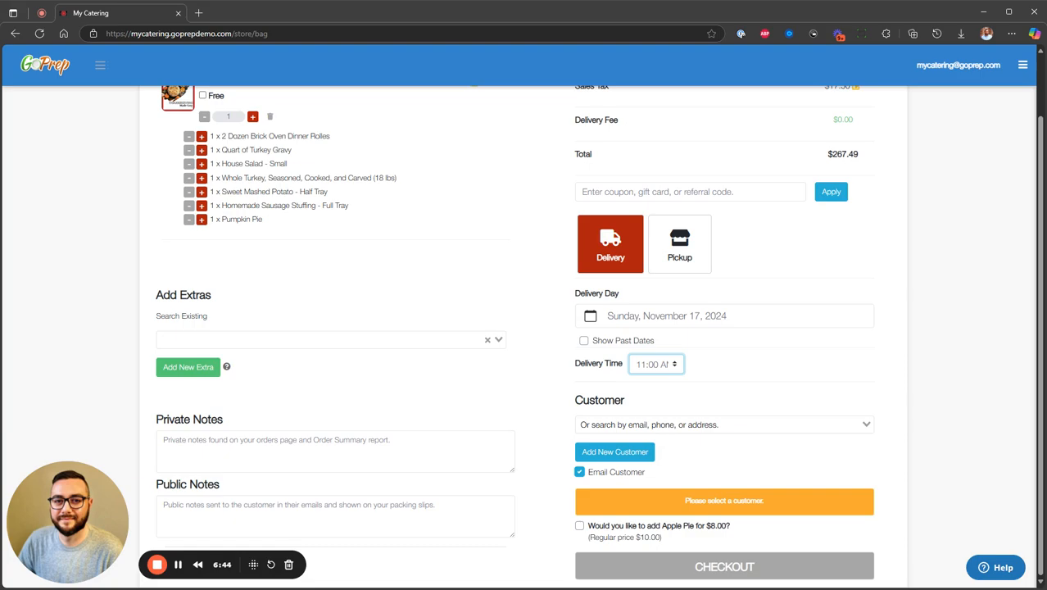
Assign an existing customer to the manual order and check out with that customer's saved Visa card
left_click(631, 425)
type("da")
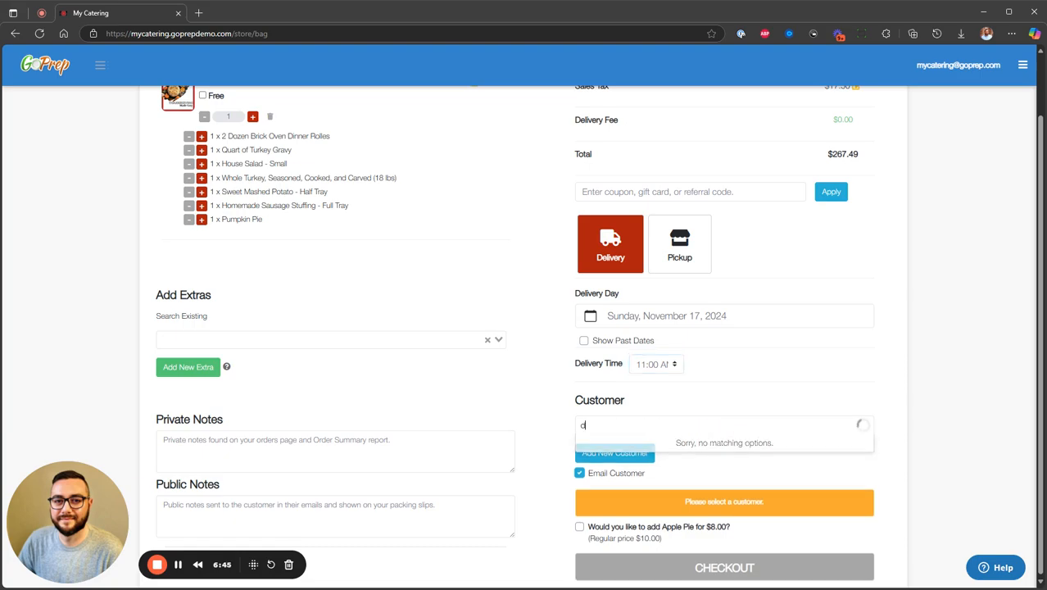
left_click(632, 443)
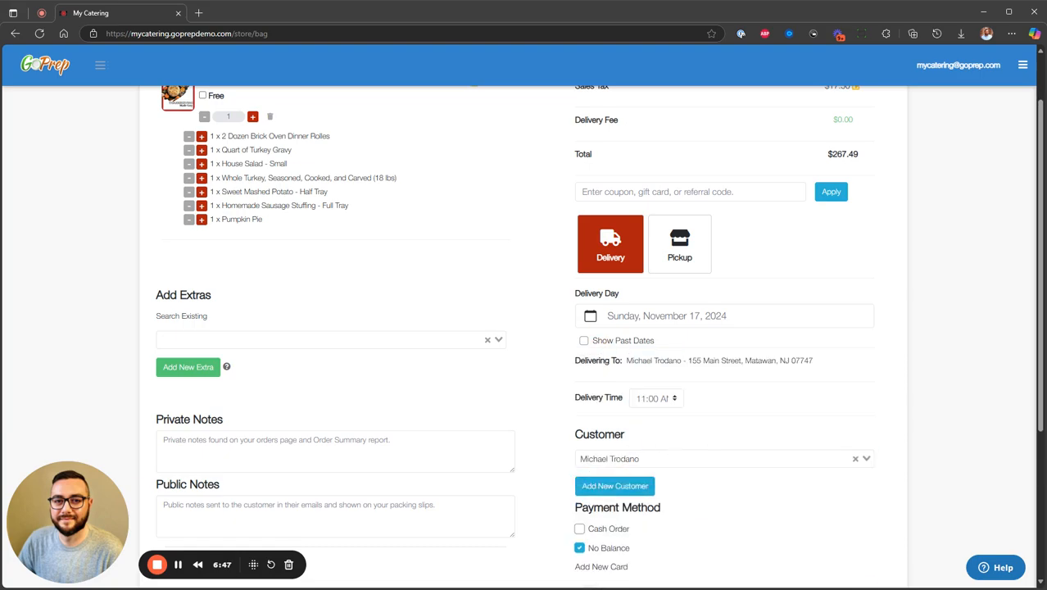
scroll(735, 435, "down", 3)
scroll(736, 436, "down", 1)
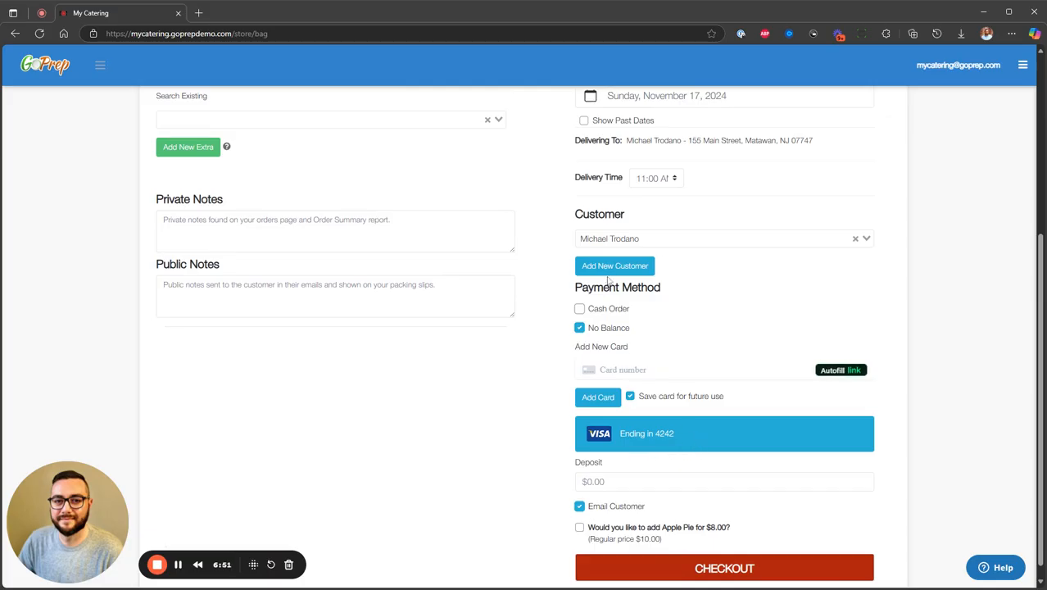
left_click(717, 442)
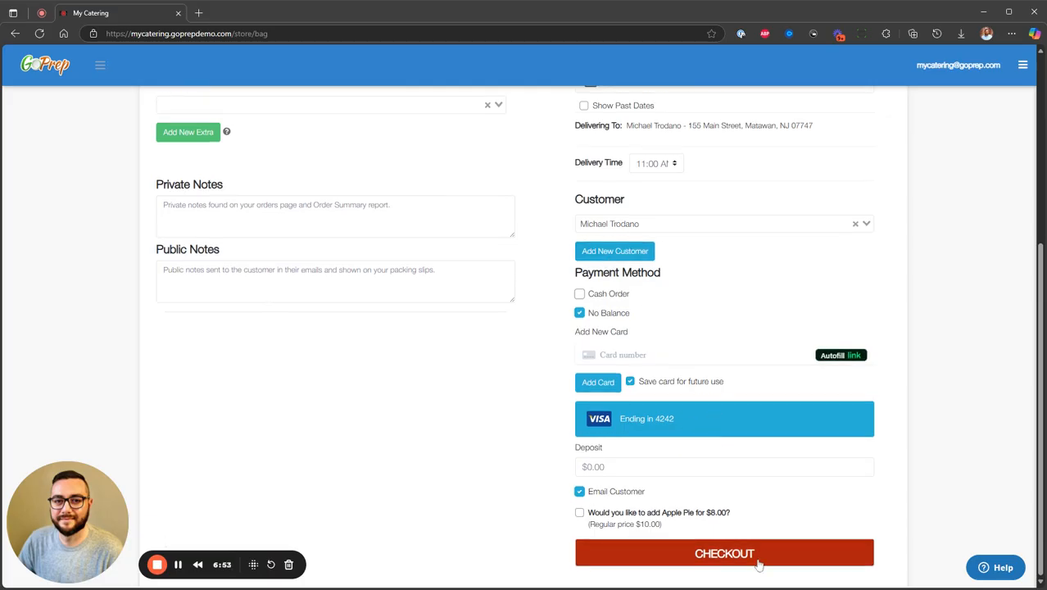
left_click(755, 557)
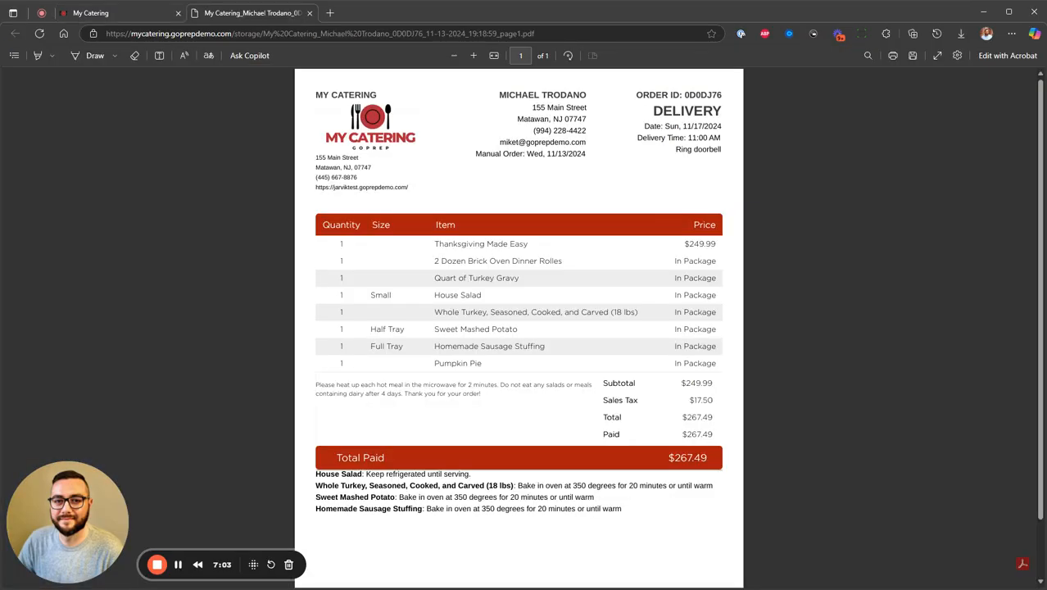
Enlarge the manual order's packing slip and examine its package items, totals and heating instructions
left_click(474, 56)
left_click(474, 56)
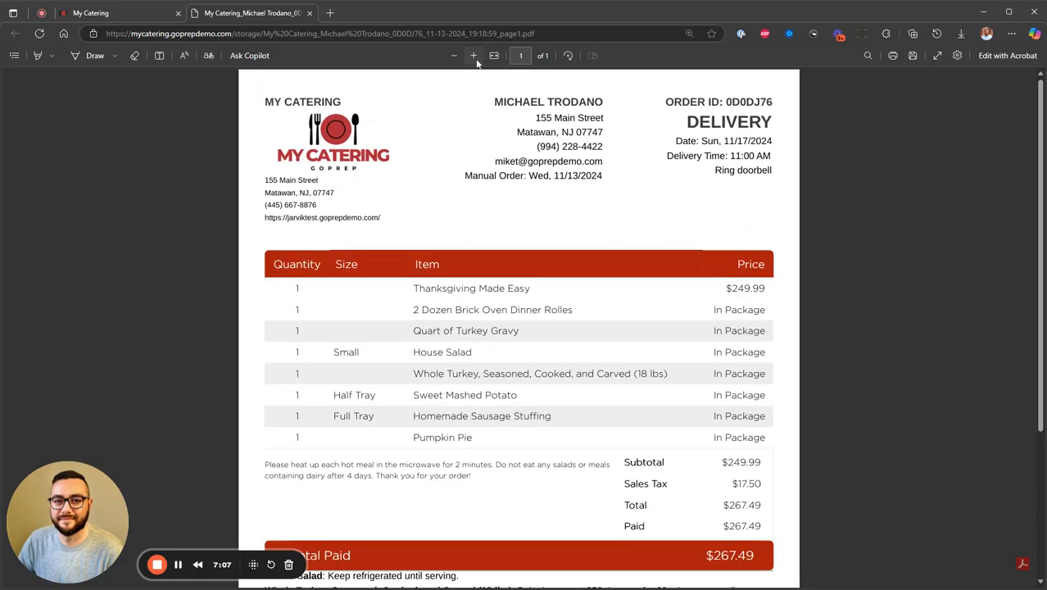
left_click(474, 56)
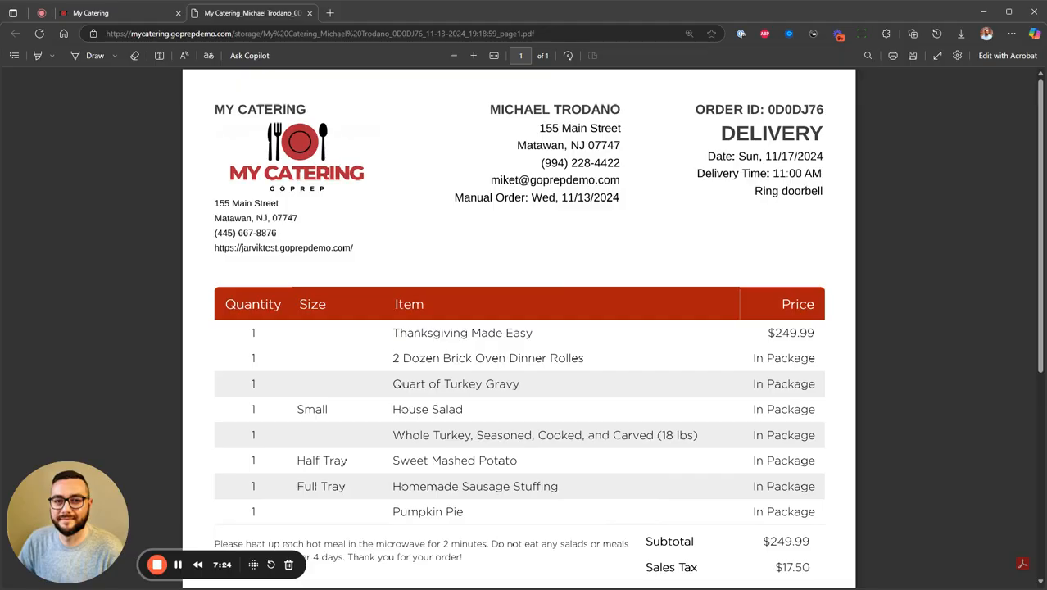
scroll(524, 328, "down", 3)
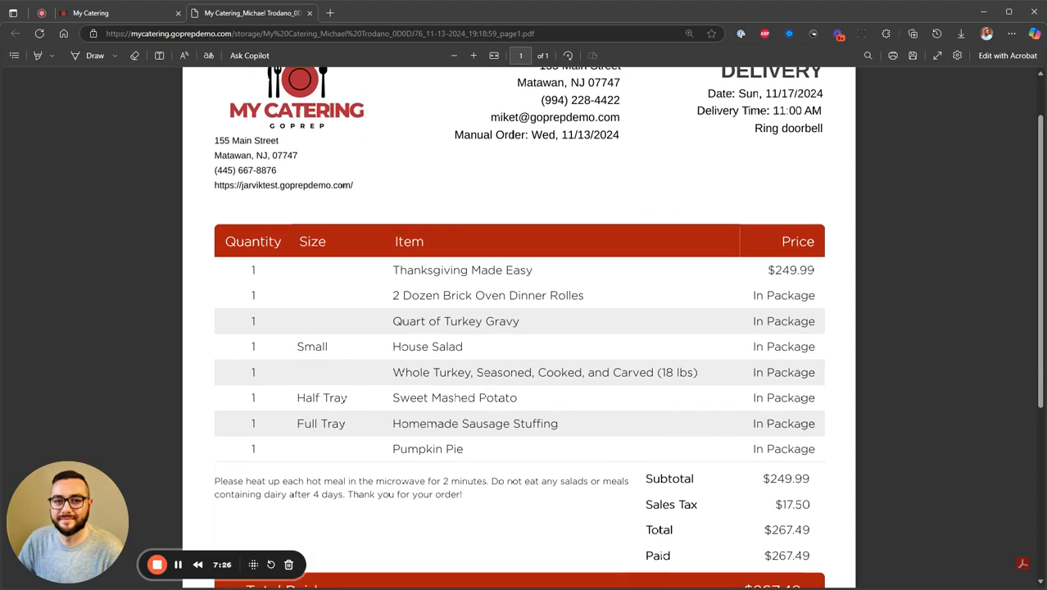
left_click_drag(215, 457, 668, 510)
left_click(690, 514)
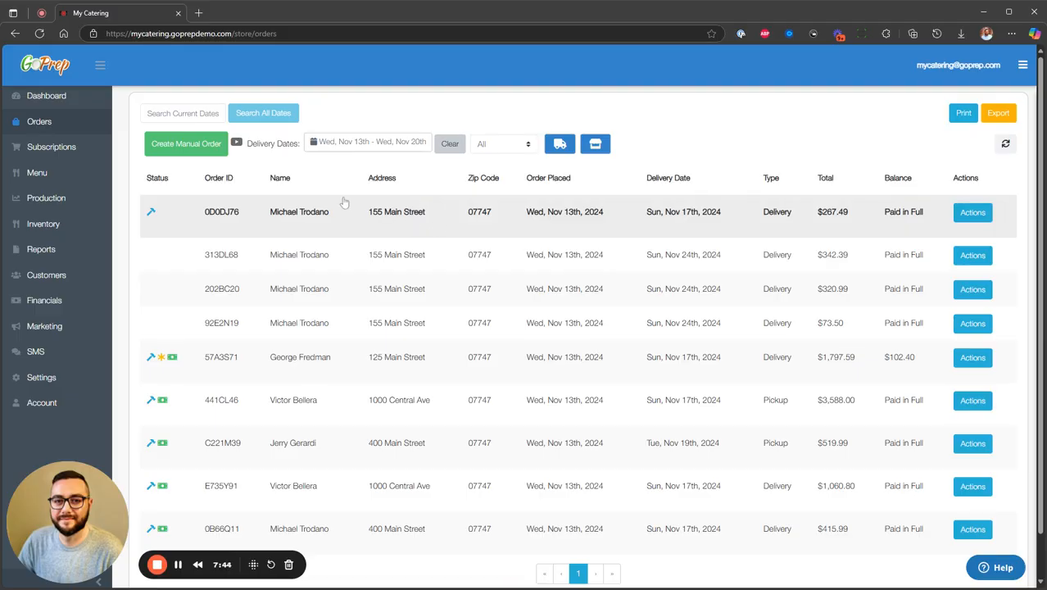
Open the production report and limit its delivery dates to Sunday, November 17
left_click(74, 207)
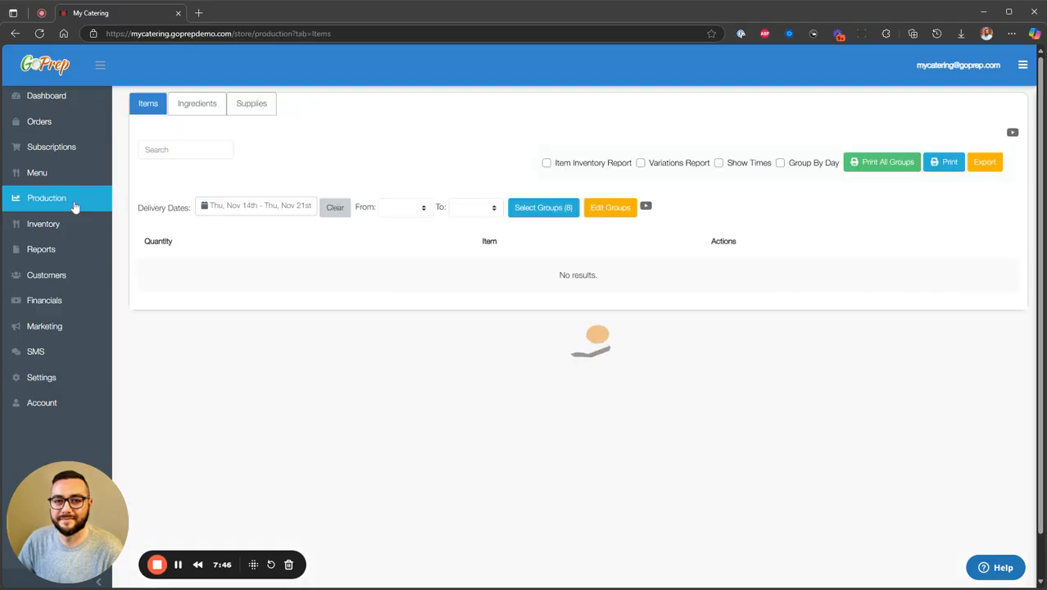
left_click(218, 209)
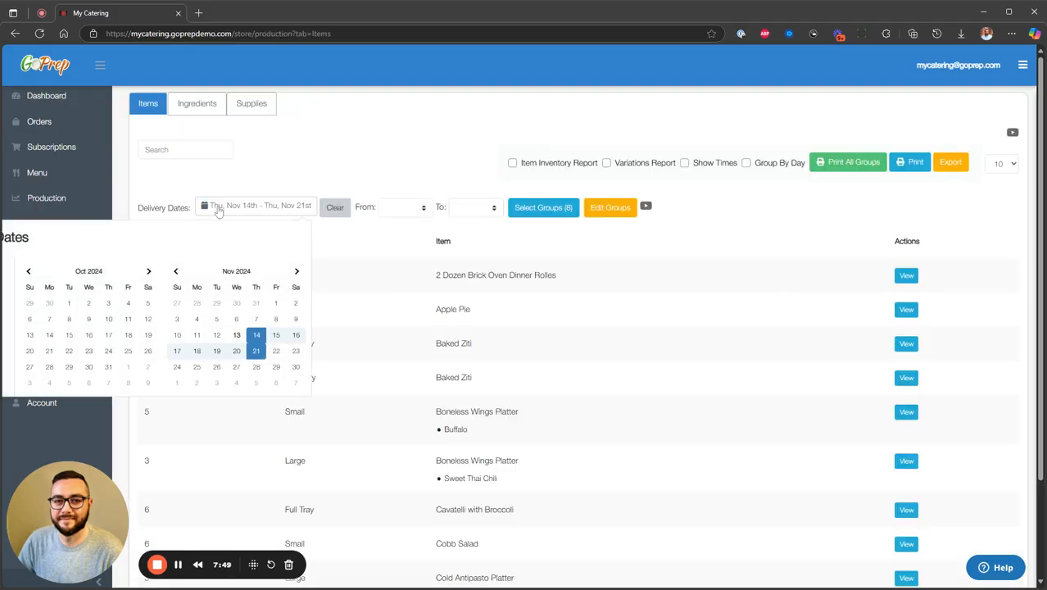
left_click(177, 352)
left_click(177, 352)
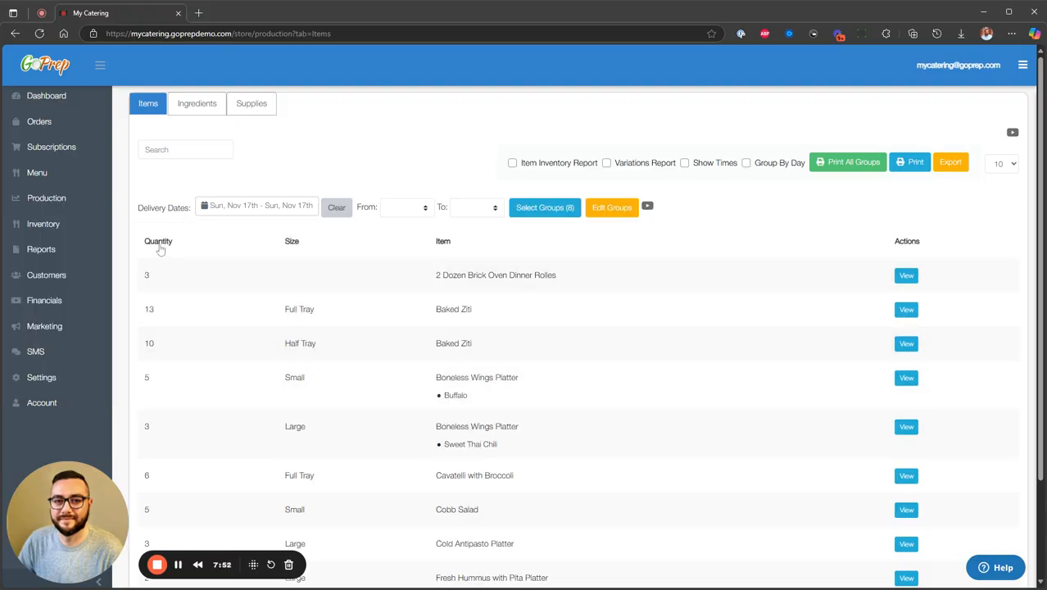
Sort the production items by quantity from highest to lowest and review the list
left_click(158, 247)
left_click(159, 249)
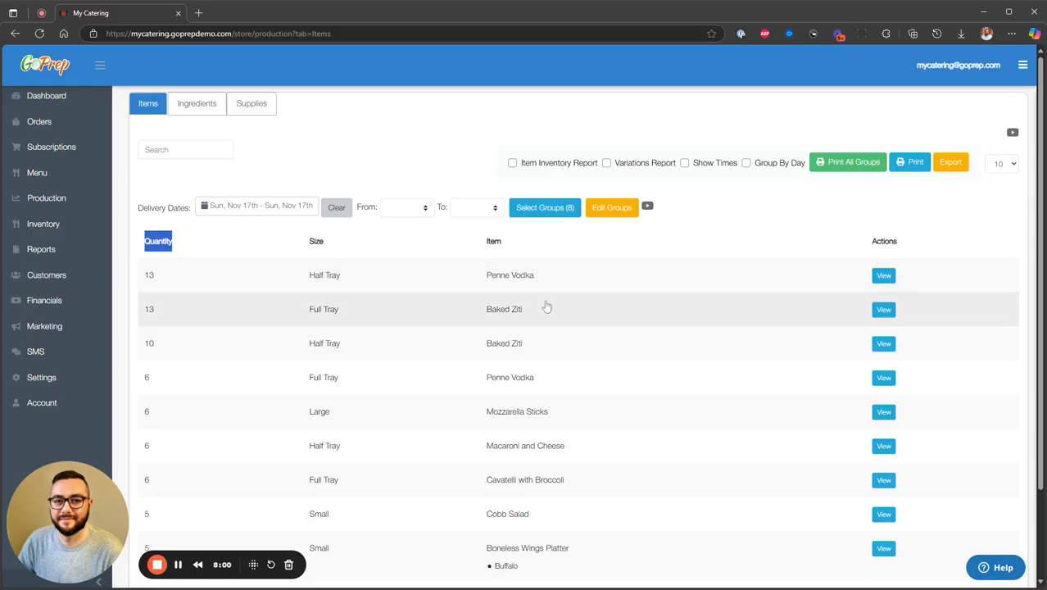
scroll(542, 307, "down", 2)
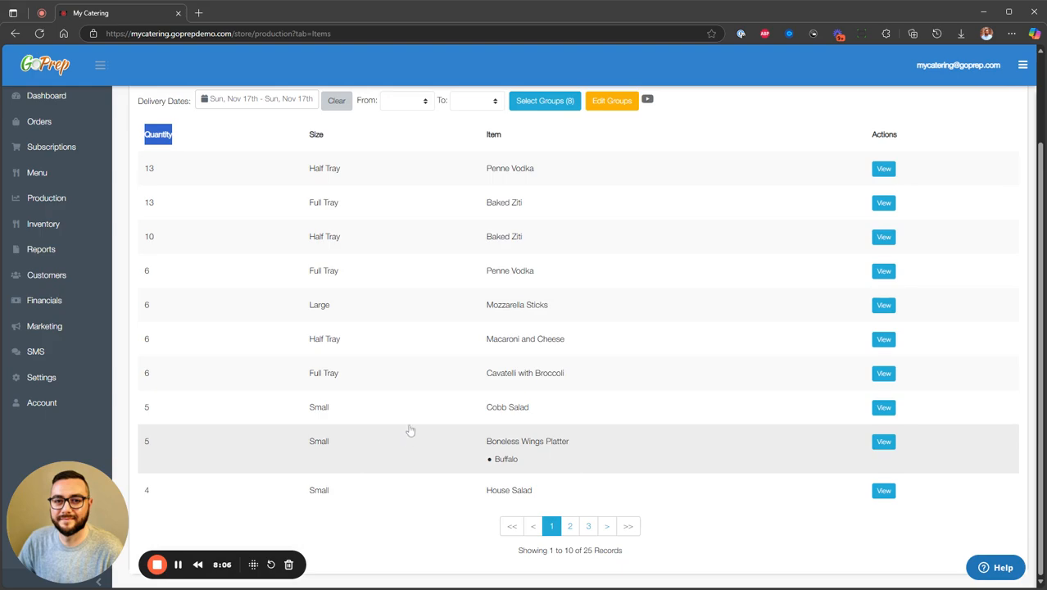
scroll(524, 399, "up", 1)
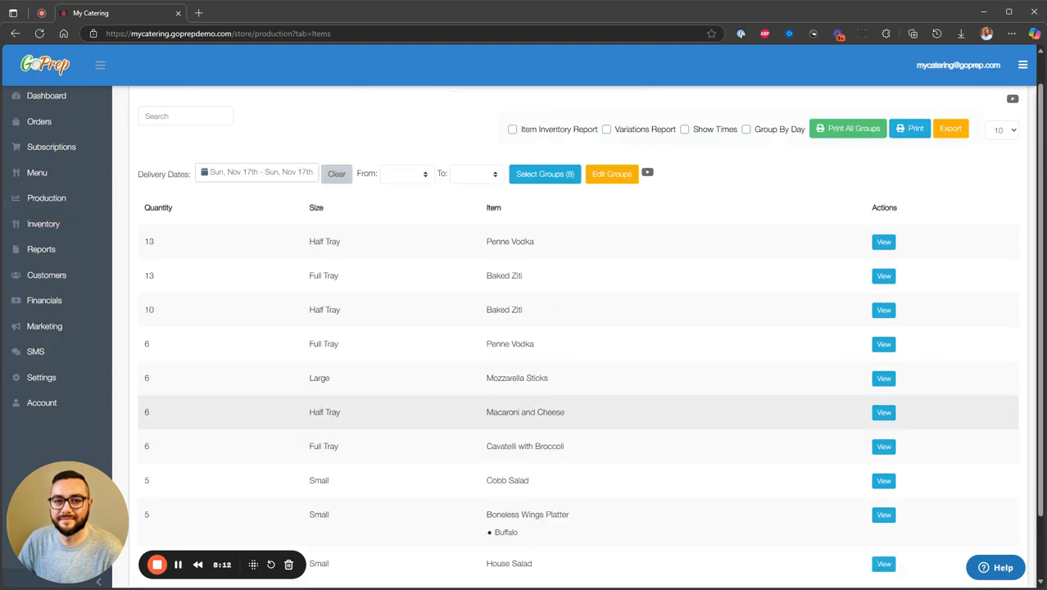
Filter the production items by group to view only Fried Foods and only Salads
left_click(554, 181)
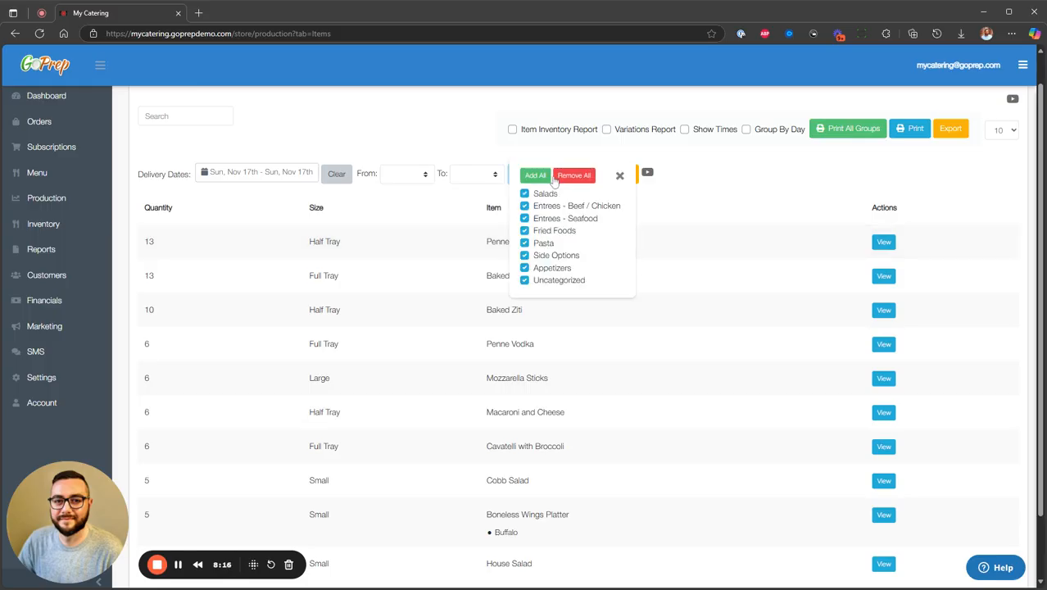
left_click(574, 175)
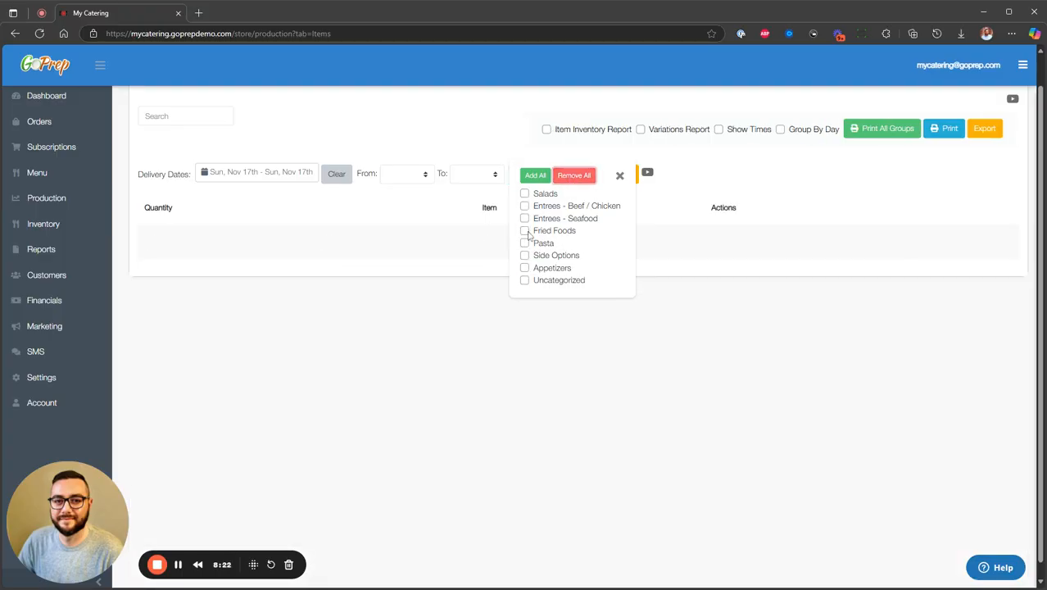
left_click(525, 231)
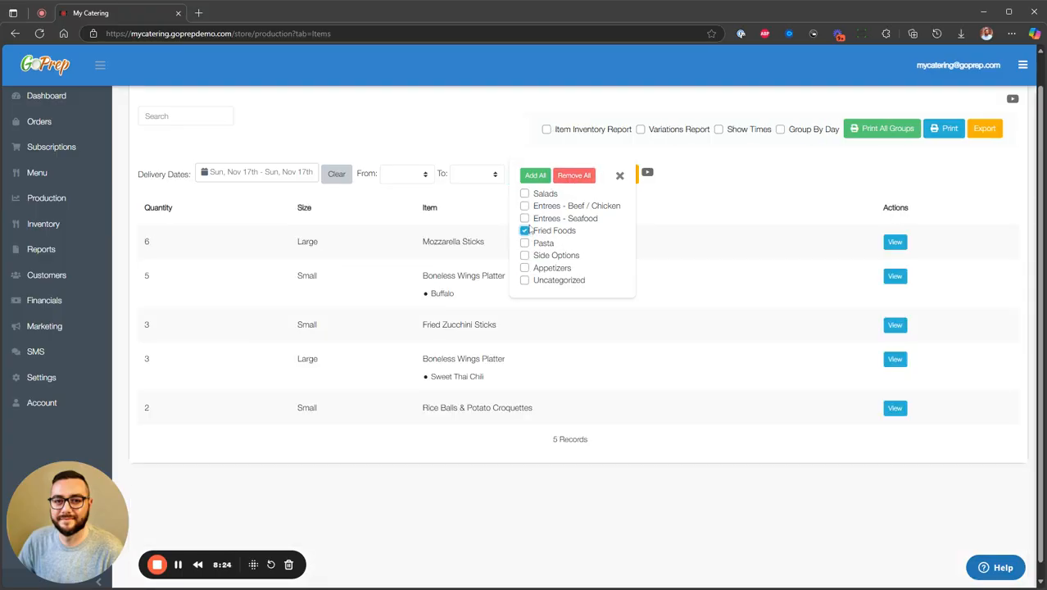
left_click(525, 231)
left_click(524, 194)
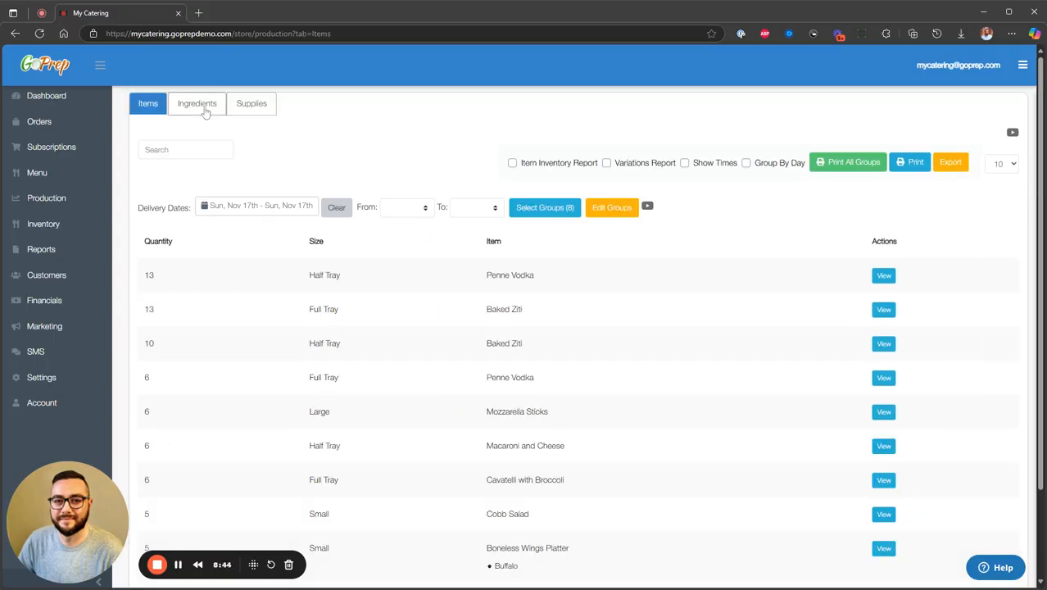
View the ingredient quantities required for production and the supplies report
left_click(200, 105)
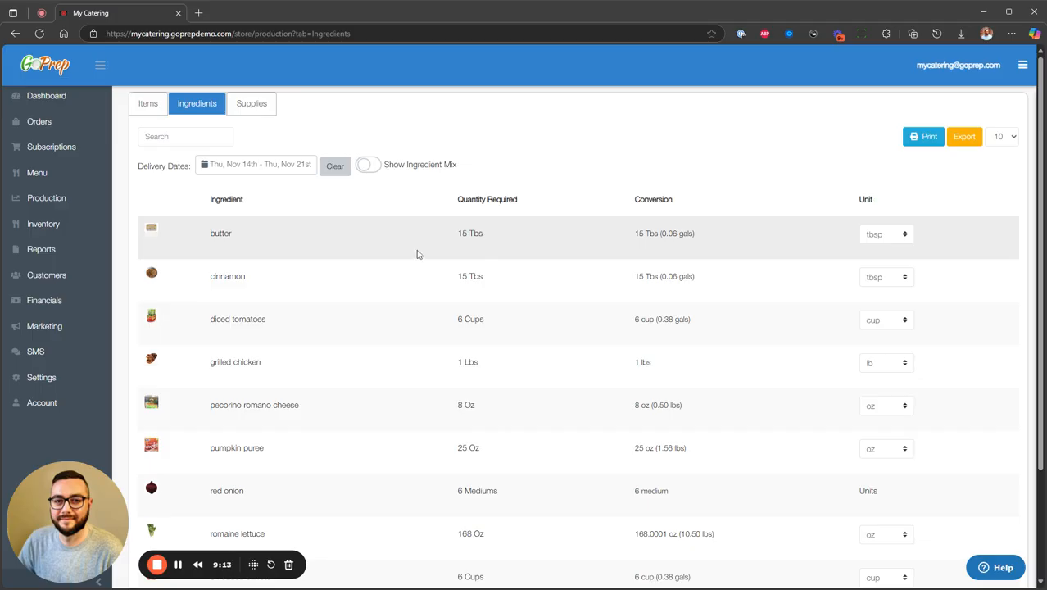
left_click(251, 103)
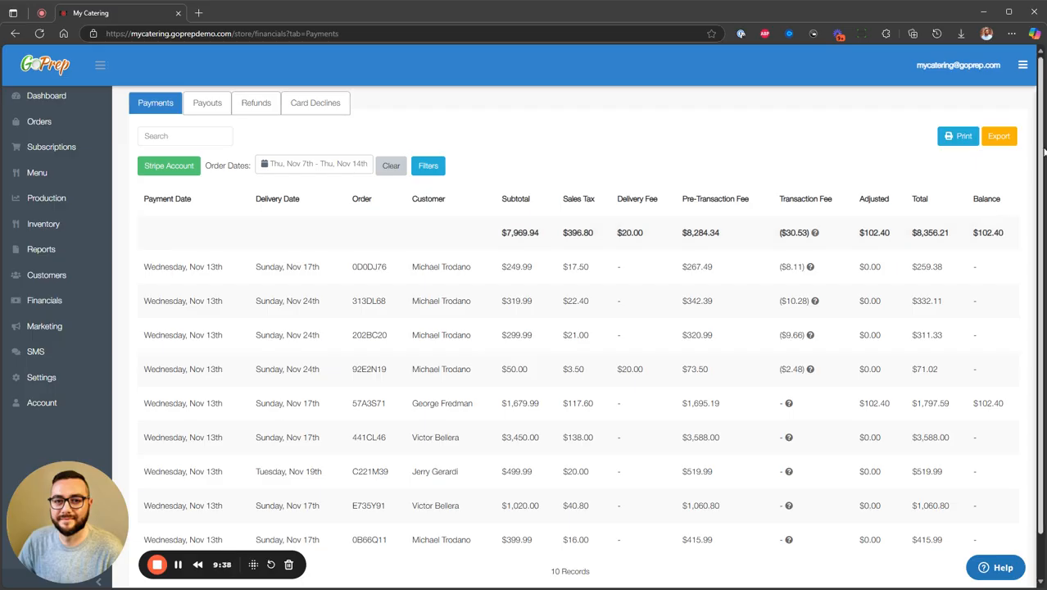
Open the Financials payments report and show its export format options
left_click(1009, 139)
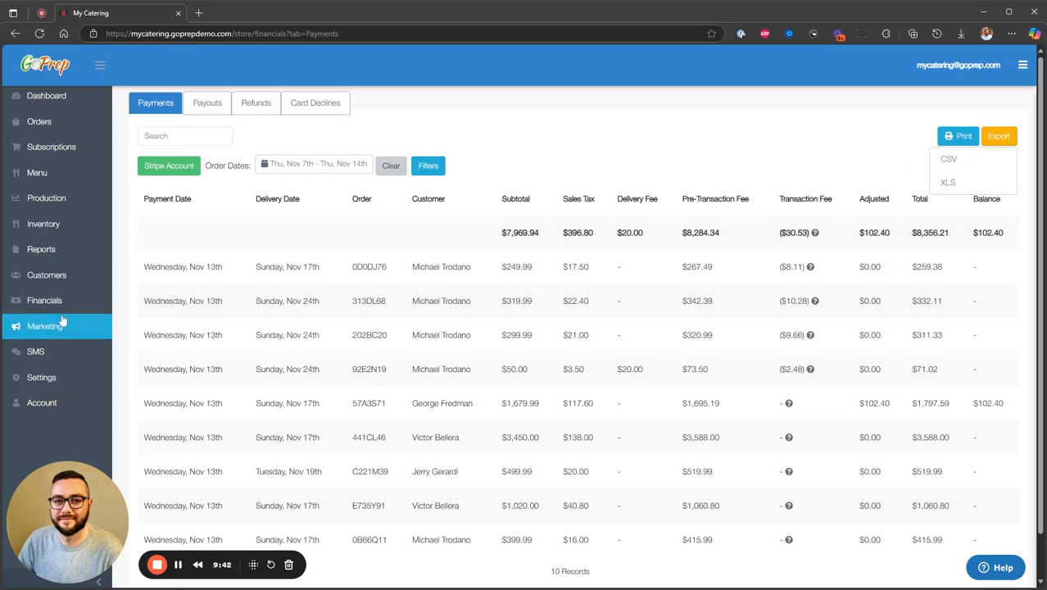
View the Marketing promotions and the form for adding a promotion, closing the form without adding one
left_click(44, 326)
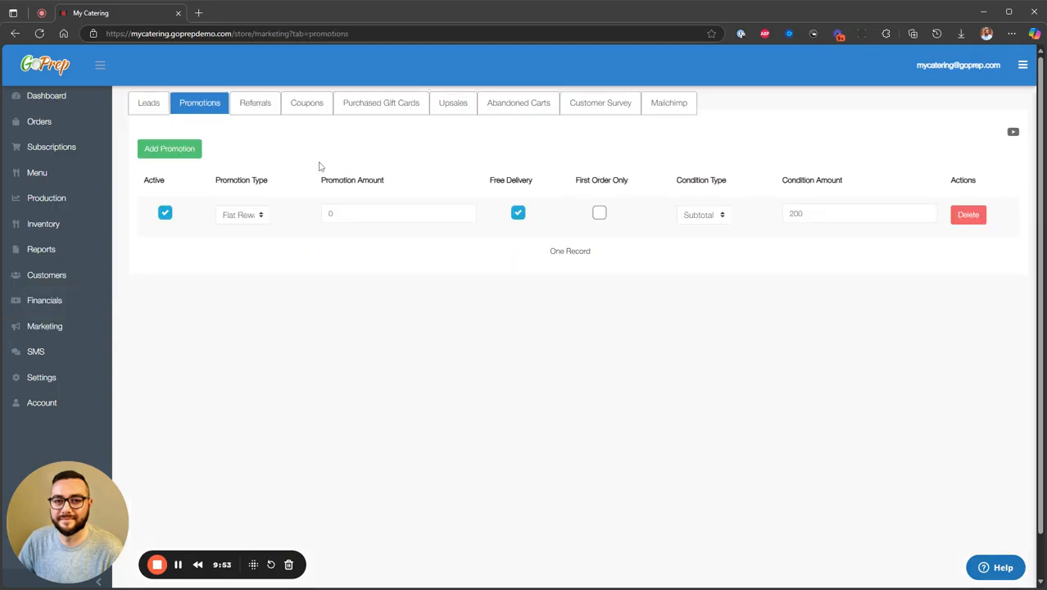
left_click(189, 153)
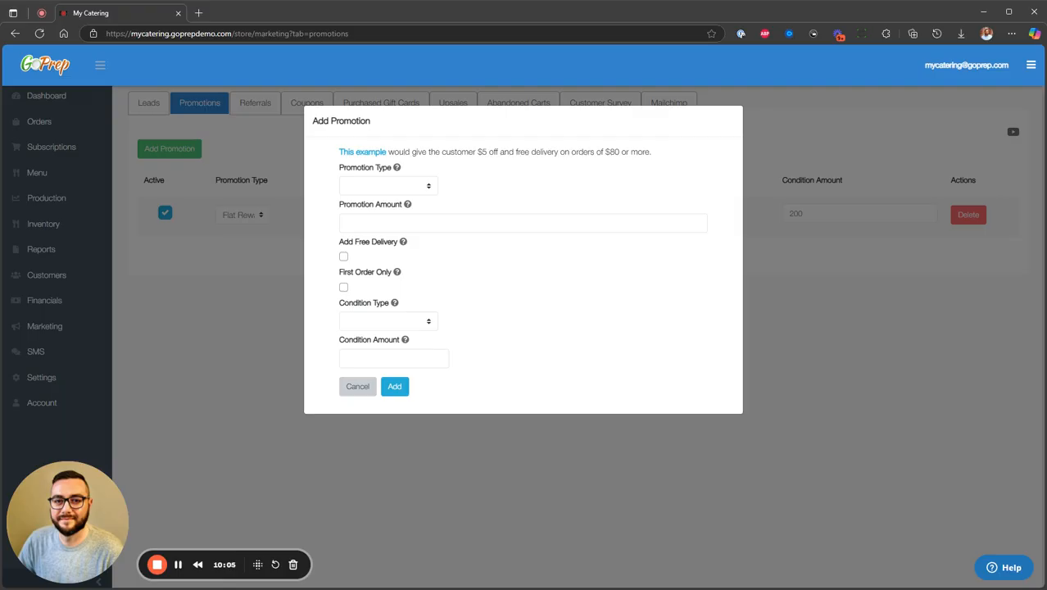
left_click(361, 385)
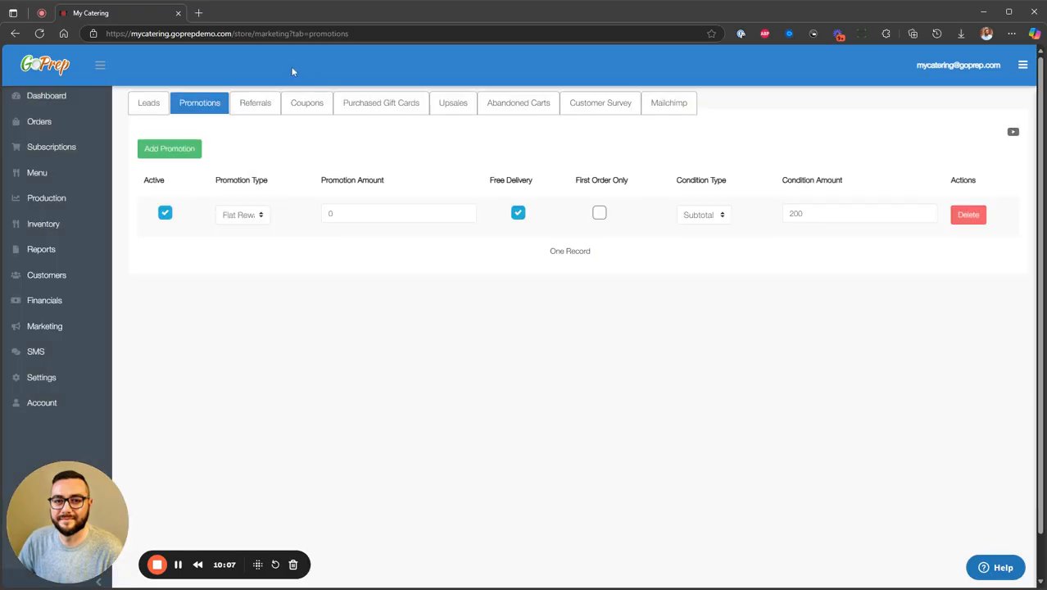
Review the coupons, purchased gift cards and upsales set up under Marketing
left_click(305, 104)
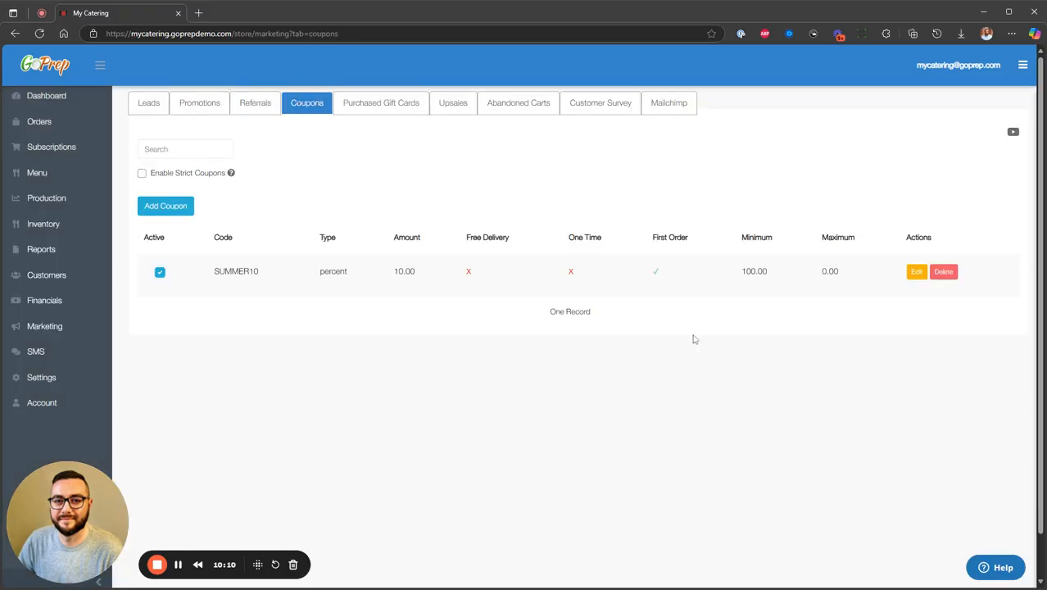
left_click(369, 109)
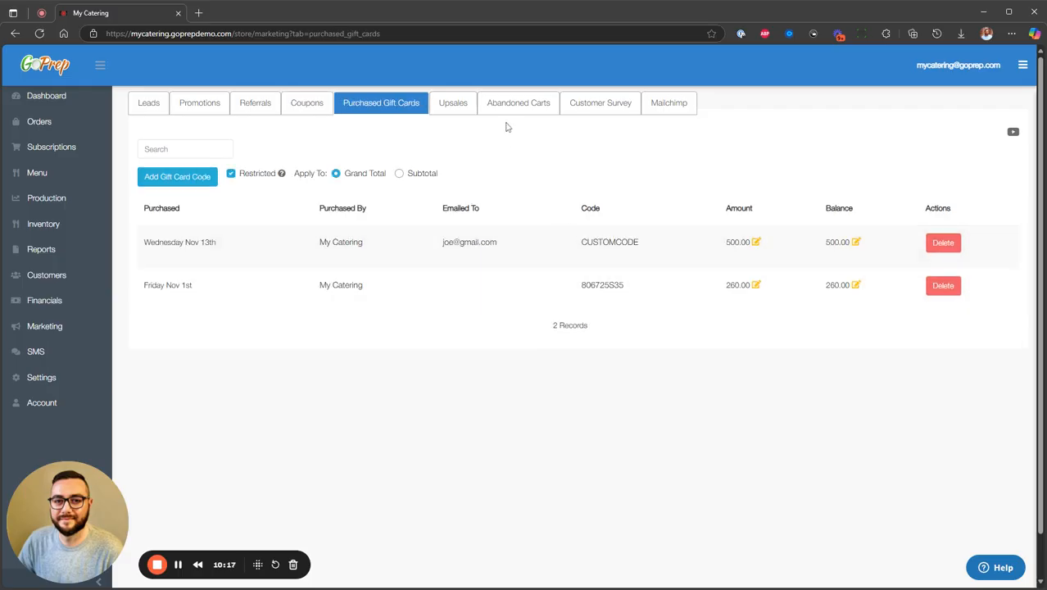
left_click(456, 107)
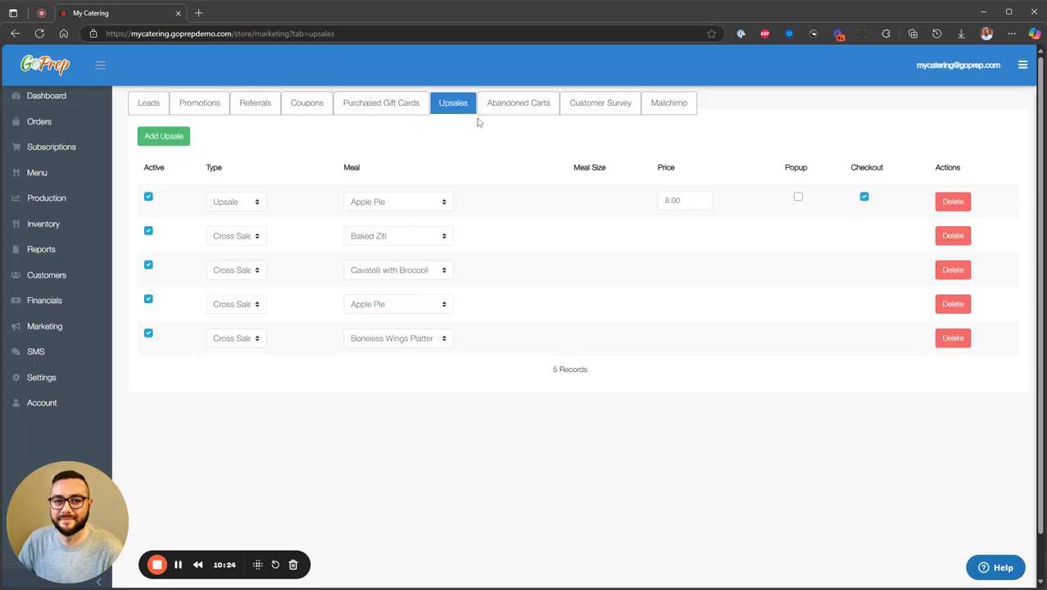
Start a new question in the customer survey and set its question type to Rating
left_click(569, 107)
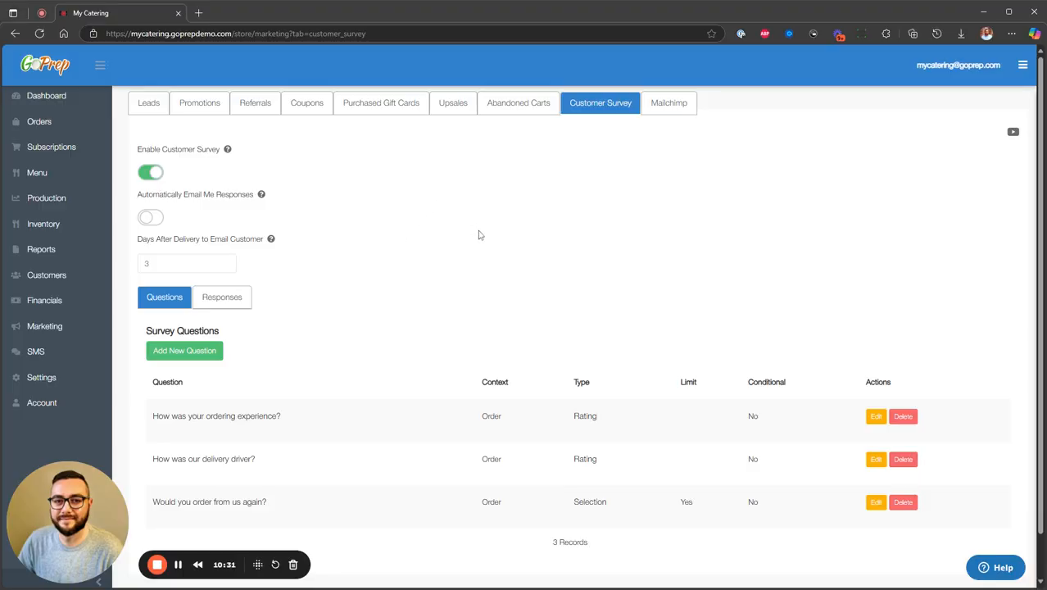
scroll(479, 235, "down", 1)
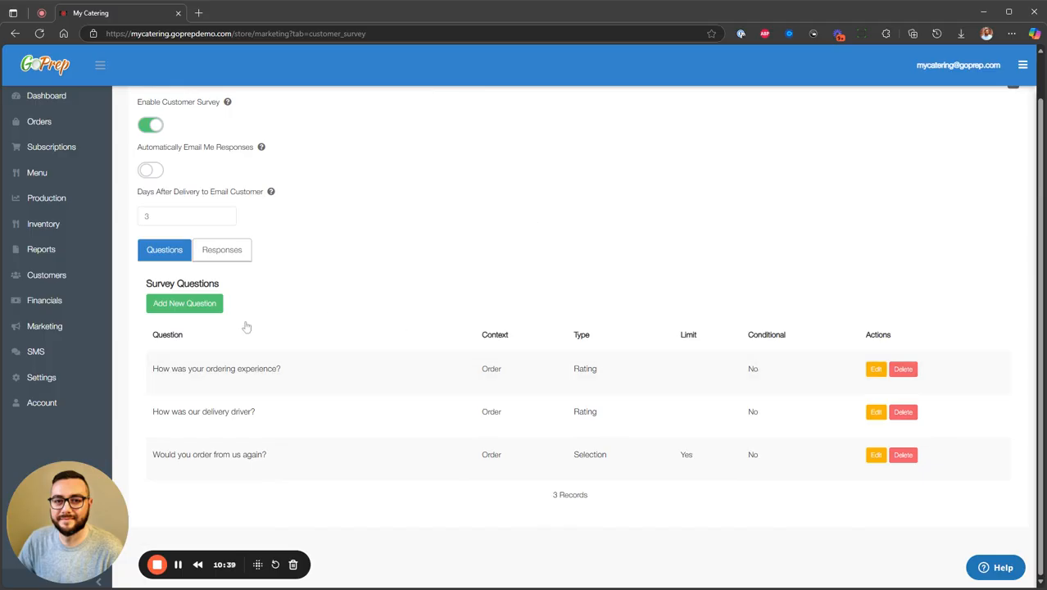
left_click(182, 305)
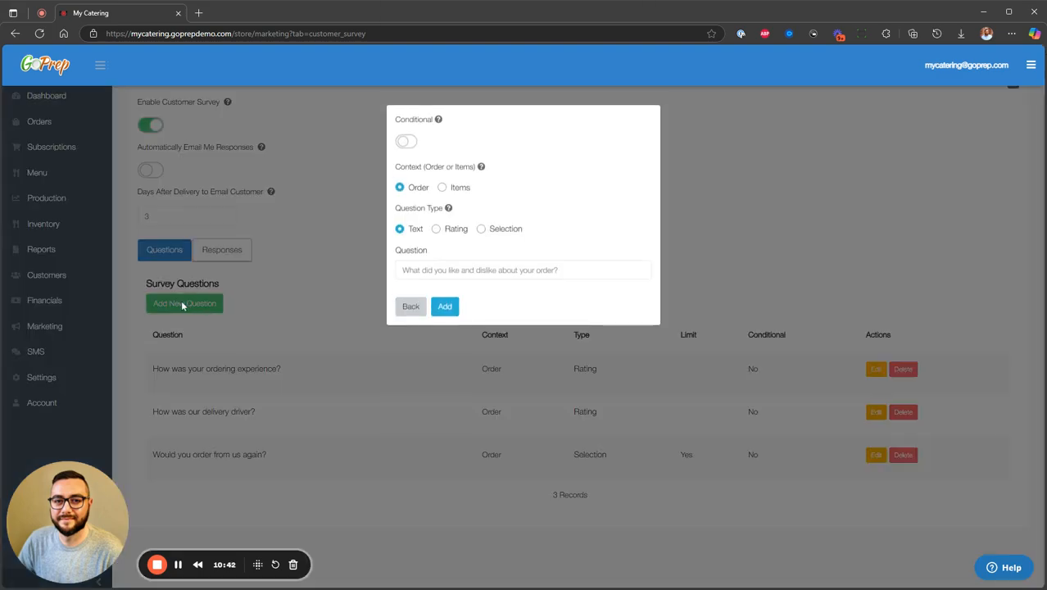
left_click(436, 230)
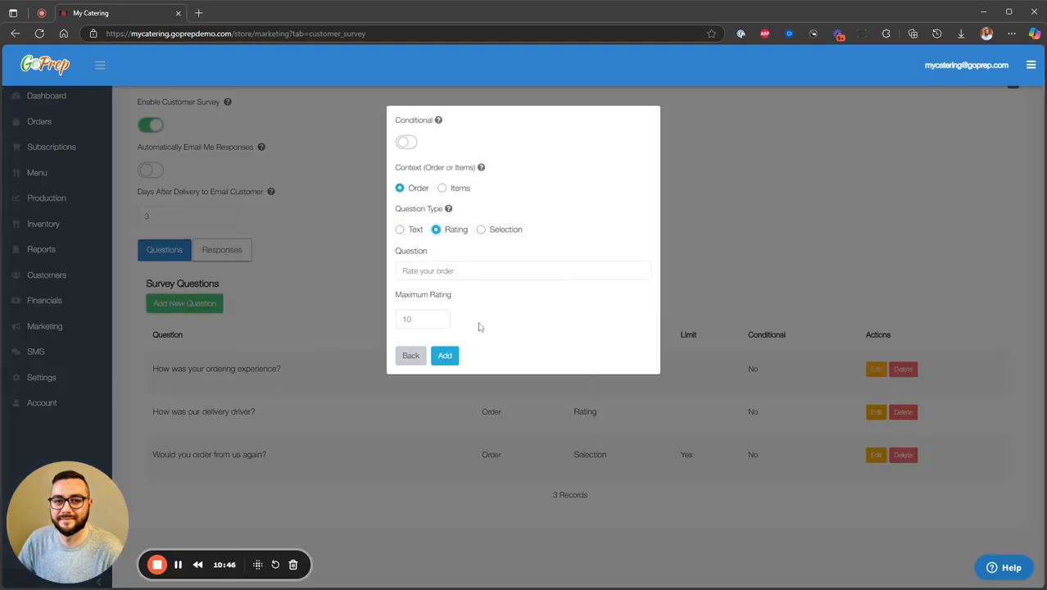